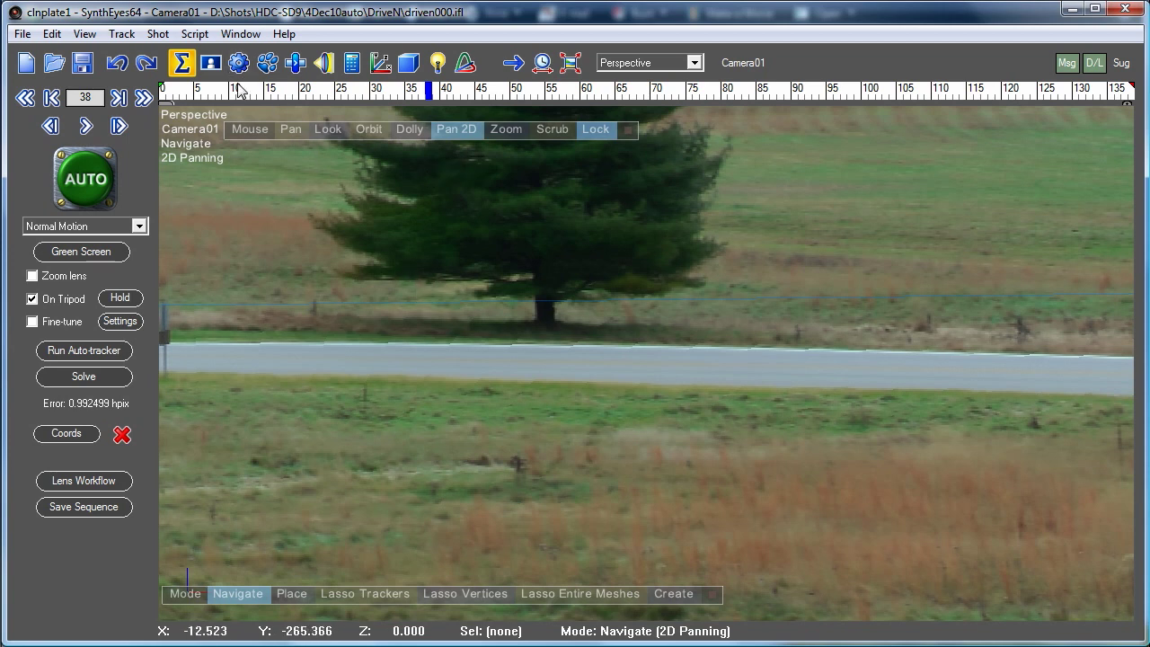
Step: Return to the shot's first frame and show the camera view with the original car footage
click(26, 99)
click(692, 63)
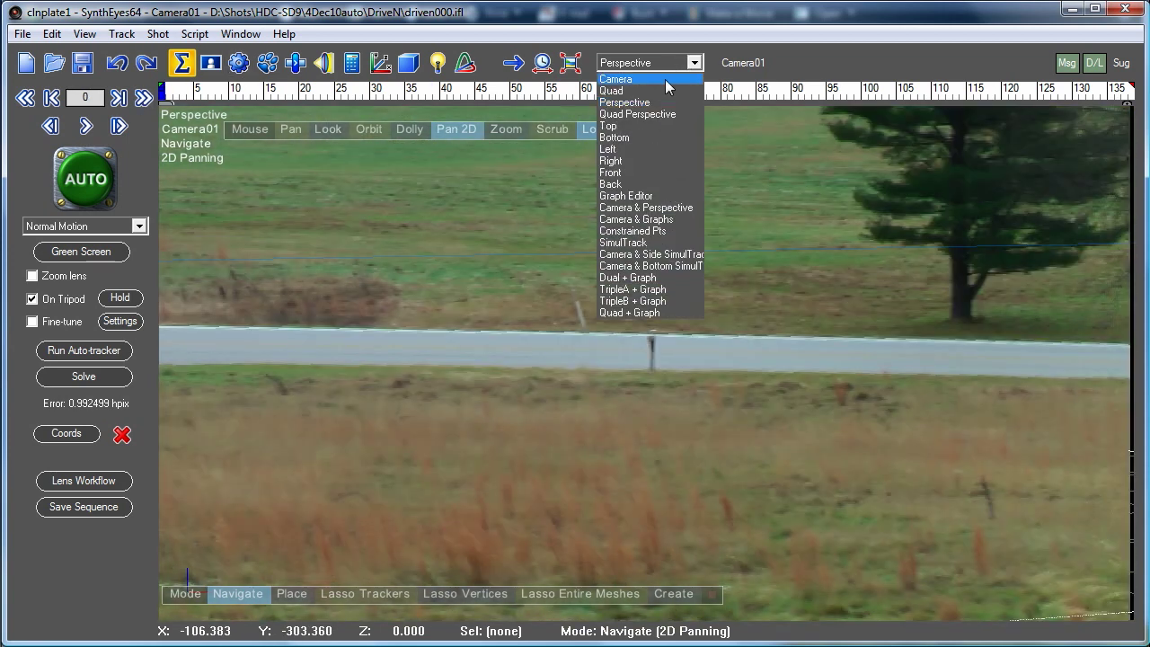
click(651, 80)
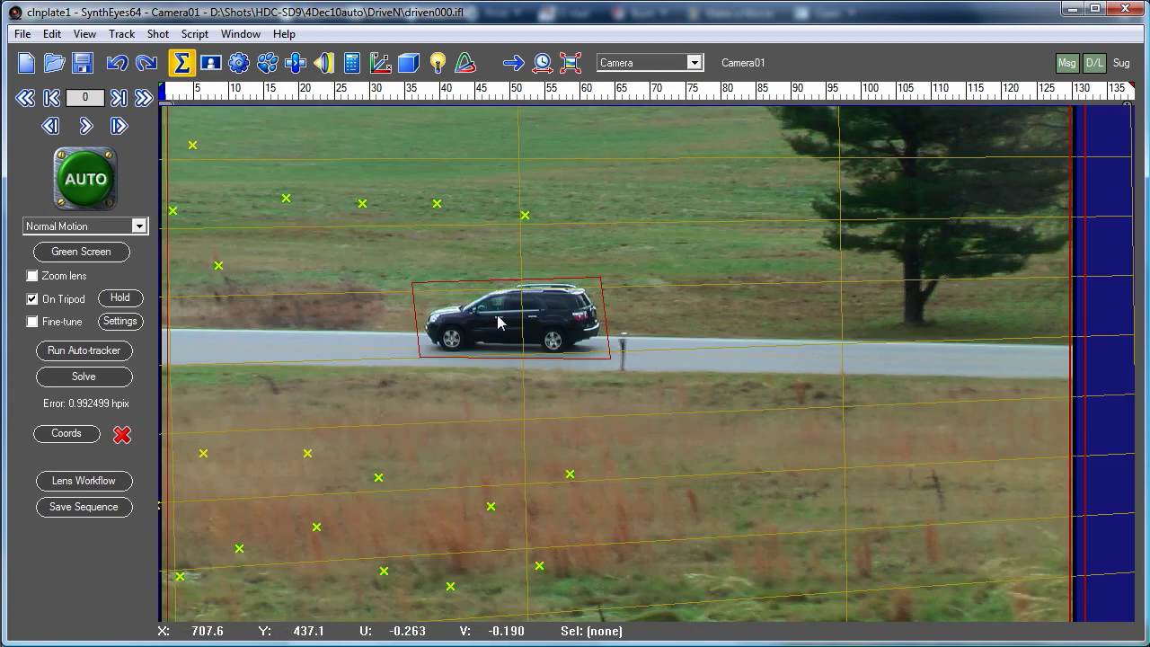
Step: Create a supervised tracker on the car's taillight at frame 0 with an enlarged search region of about 0.050 by 0.040
click(267, 62)
click(28, 158)
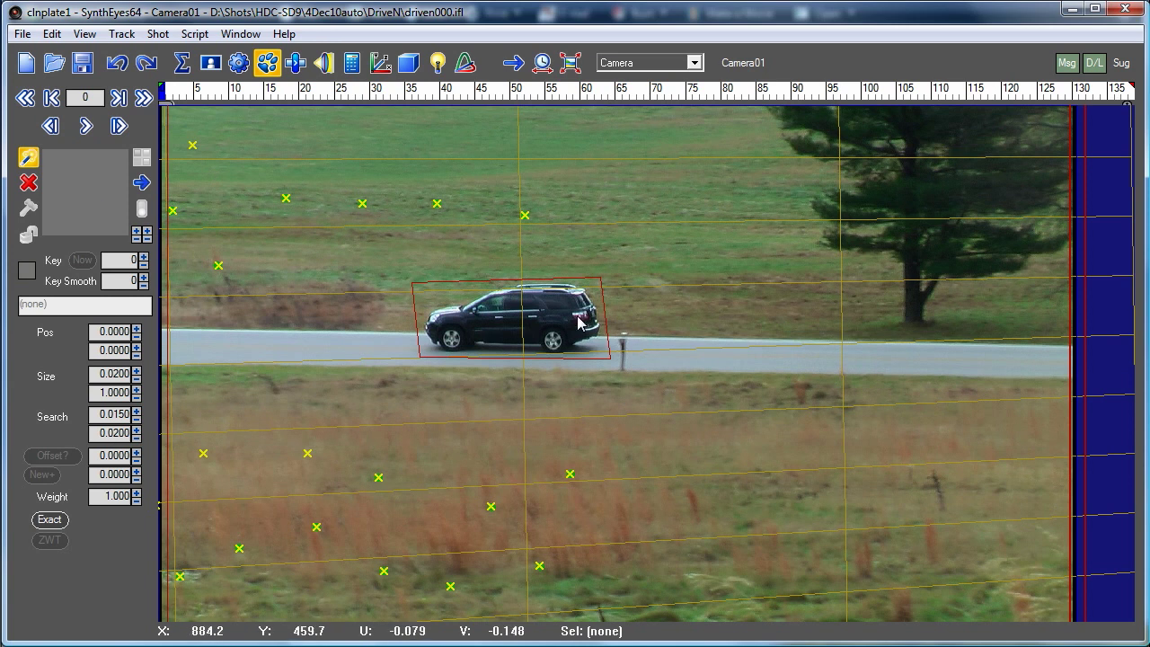
drag(576, 314, 647, 344)
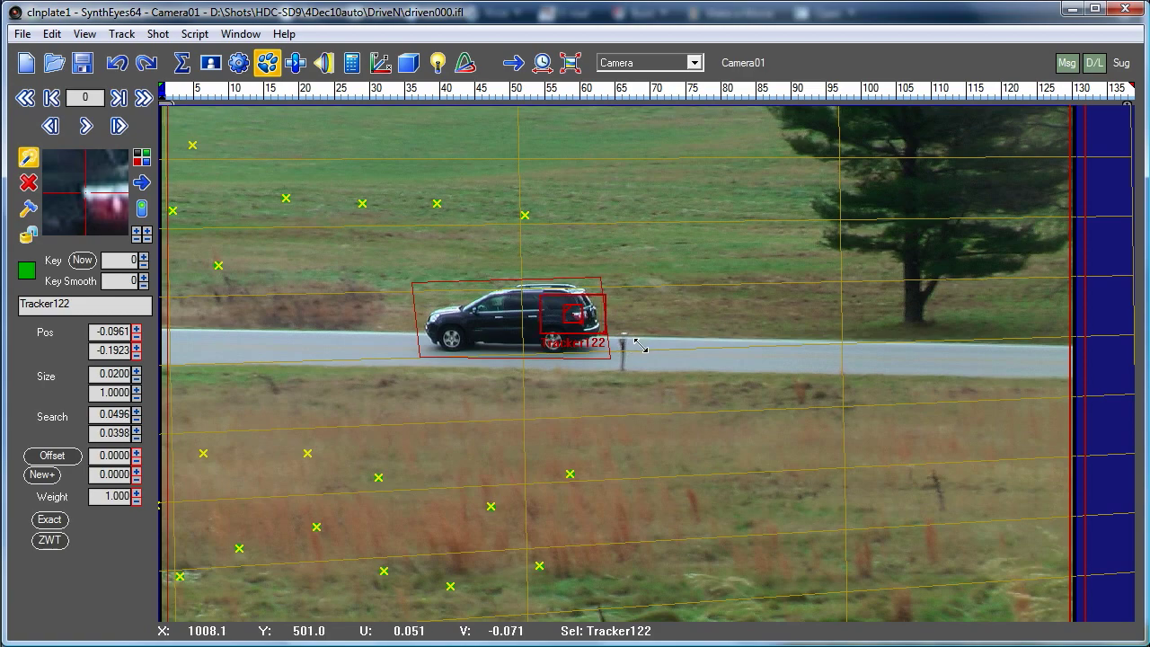
Step: Track the taillight forward through the shot until the car is hidden behind the trees
click(86, 125)
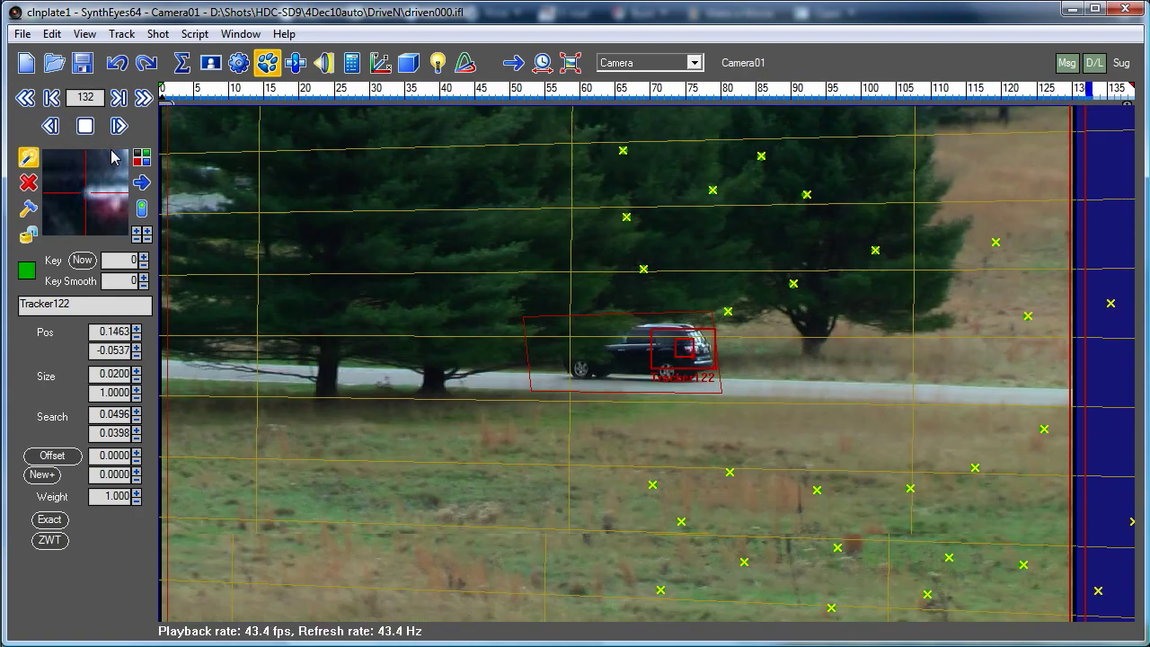
scroll(90, 187, up, 3)
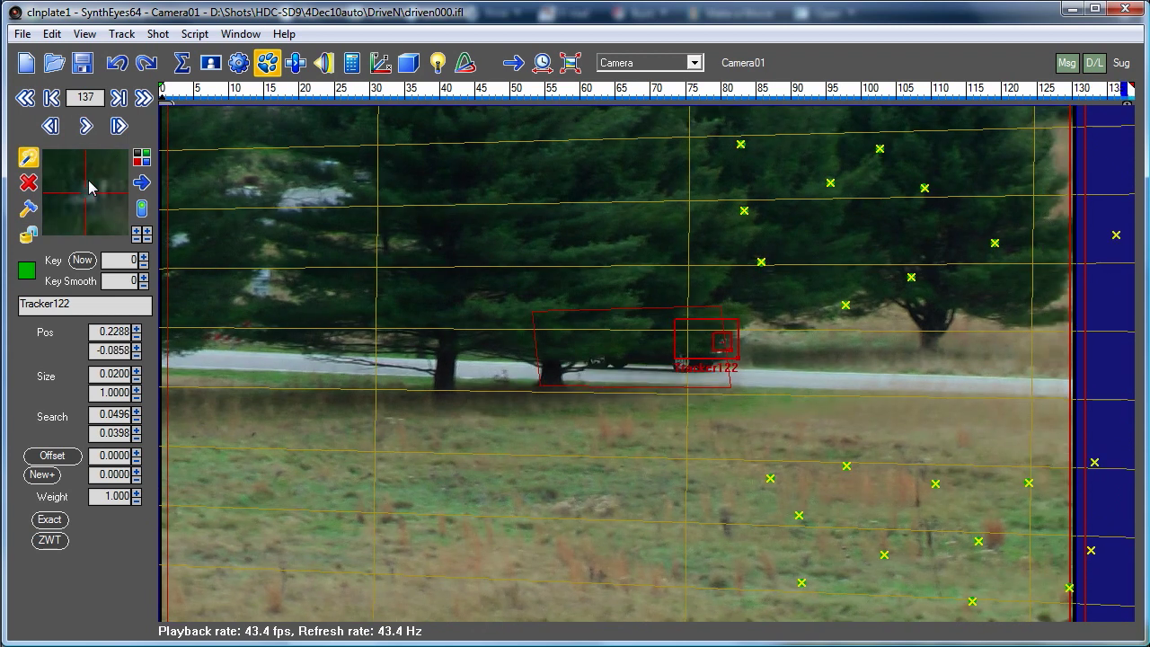
Step: Disable the taillight tracker from frame 136 onward and lock it
scroll(89, 187, down, 1)
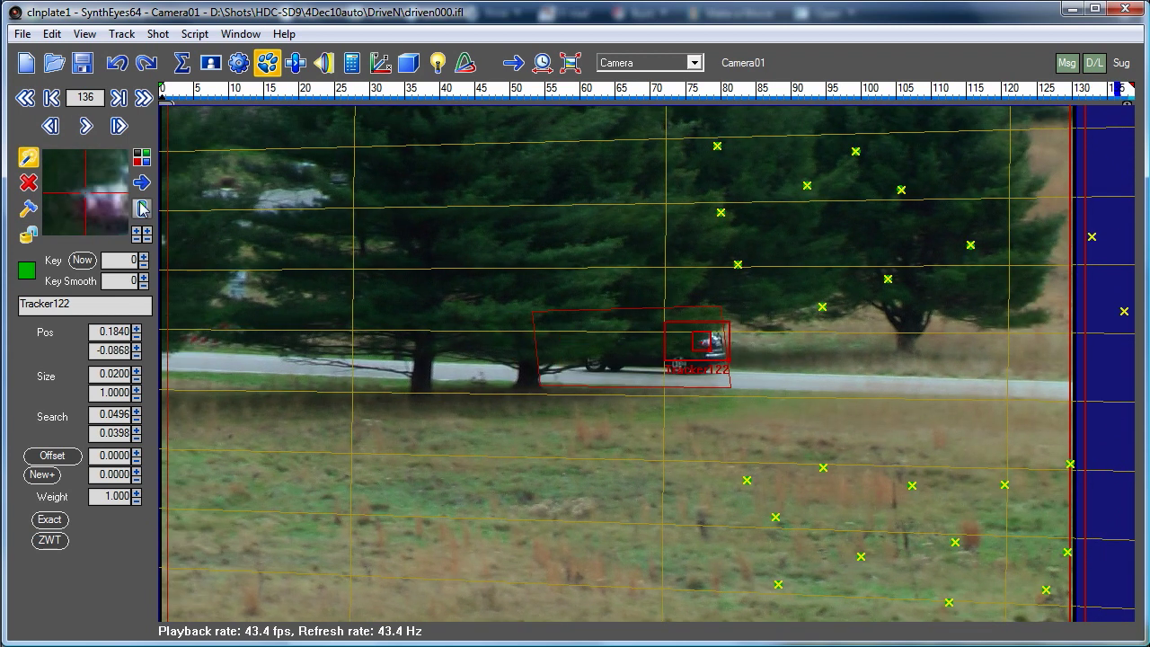
click(141, 207)
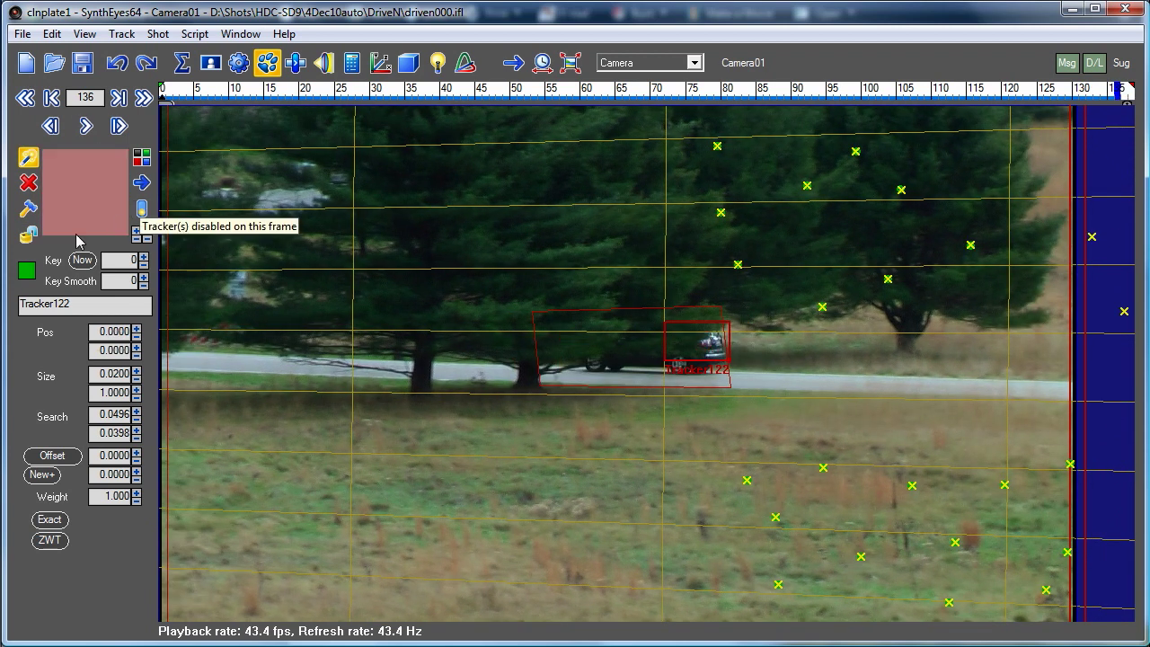
click(28, 235)
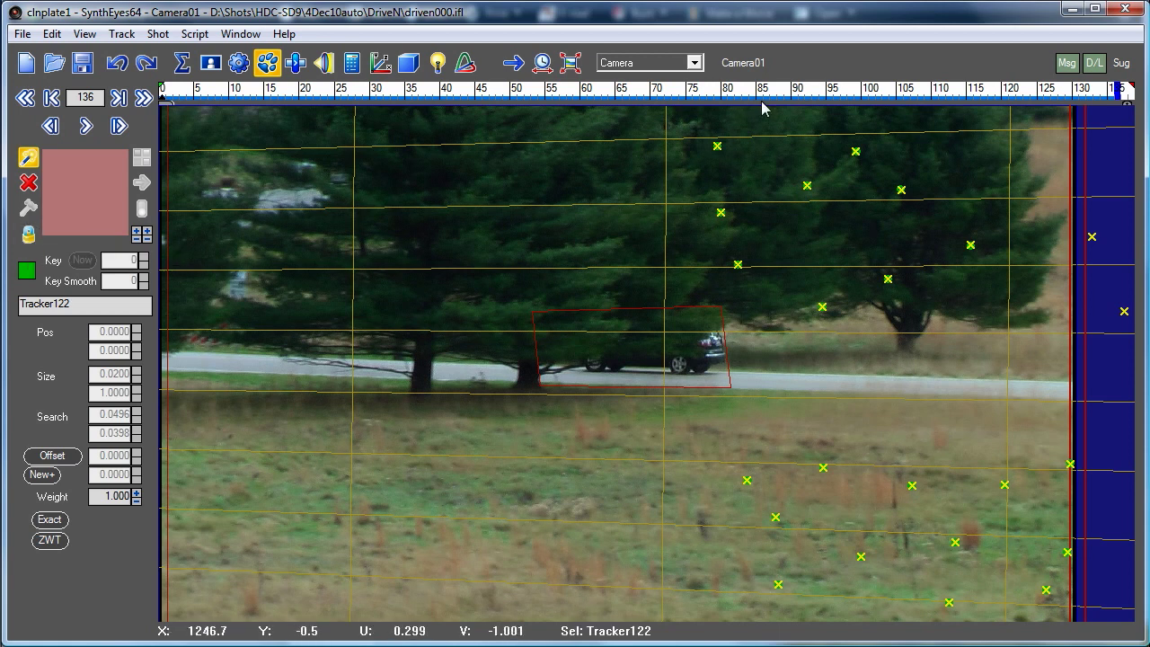
Step: Scrub through the shot to check the tracker on the taillight, ending at frame 0
drag(753, 94, 458, 93)
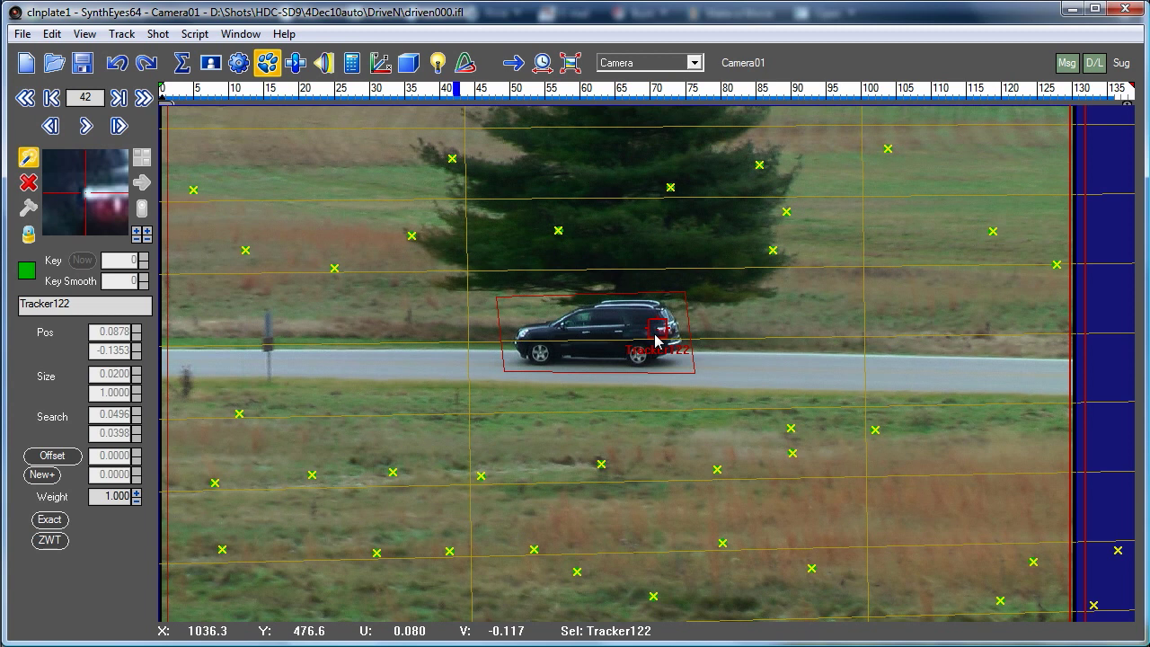
drag(251, 91, 159, 157)
Step: Switch to the Quad view layout and scrub through the shot to inspect the camera's motion, ending at frame 43
click(694, 62)
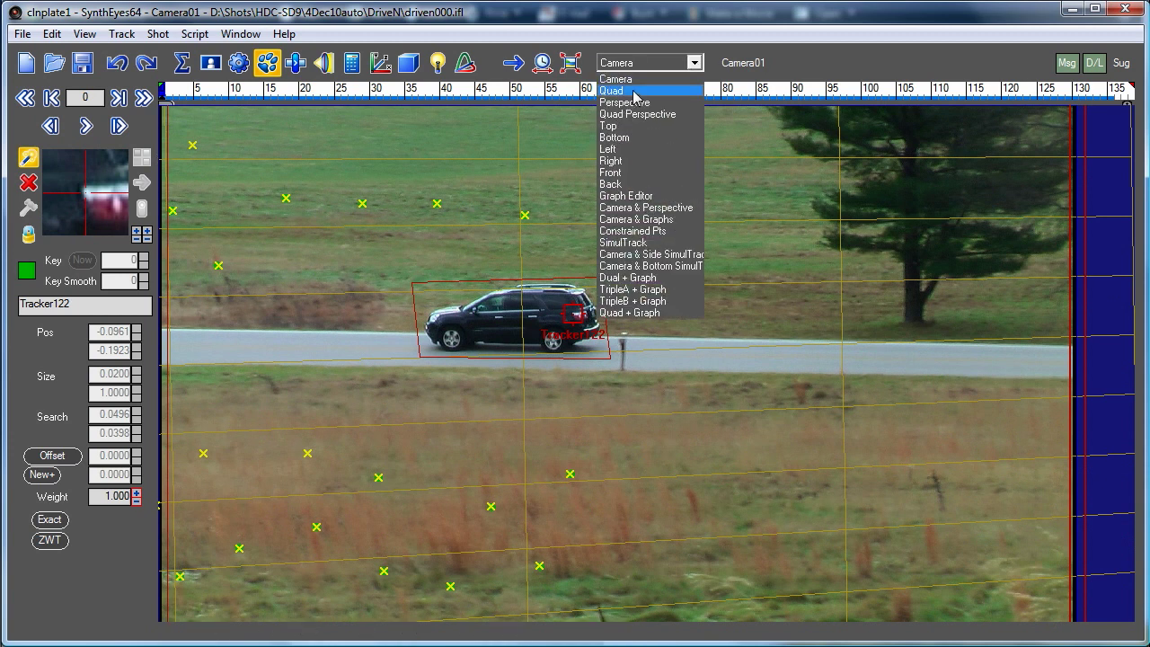
click(614, 91)
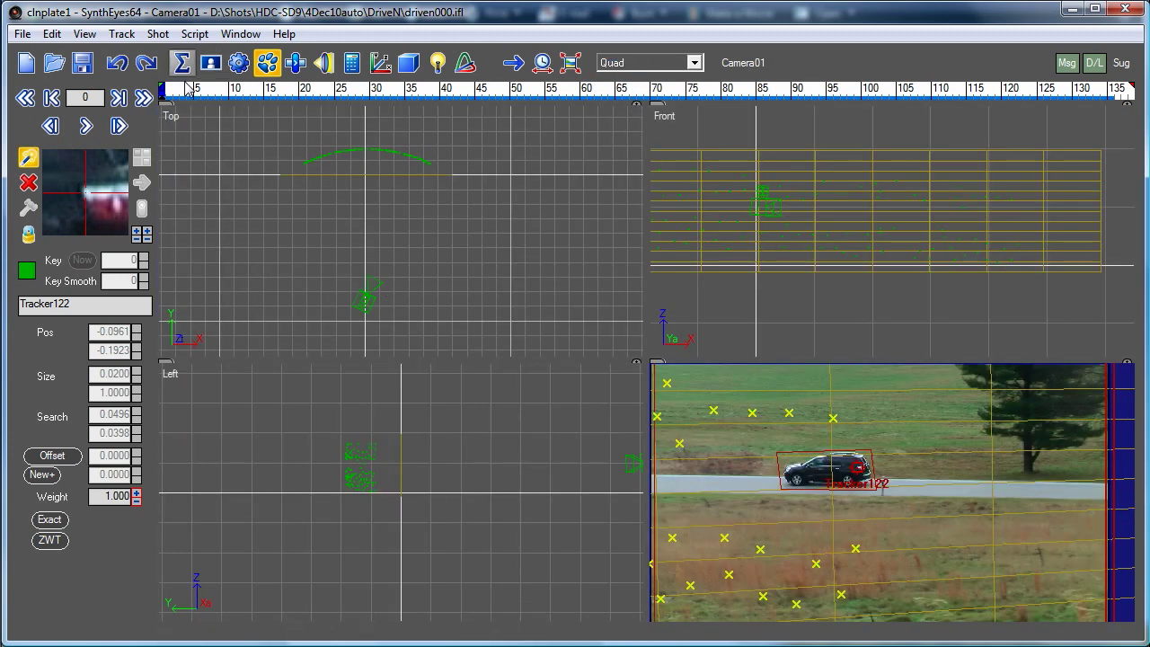
drag(173, 90, 1139, 184)
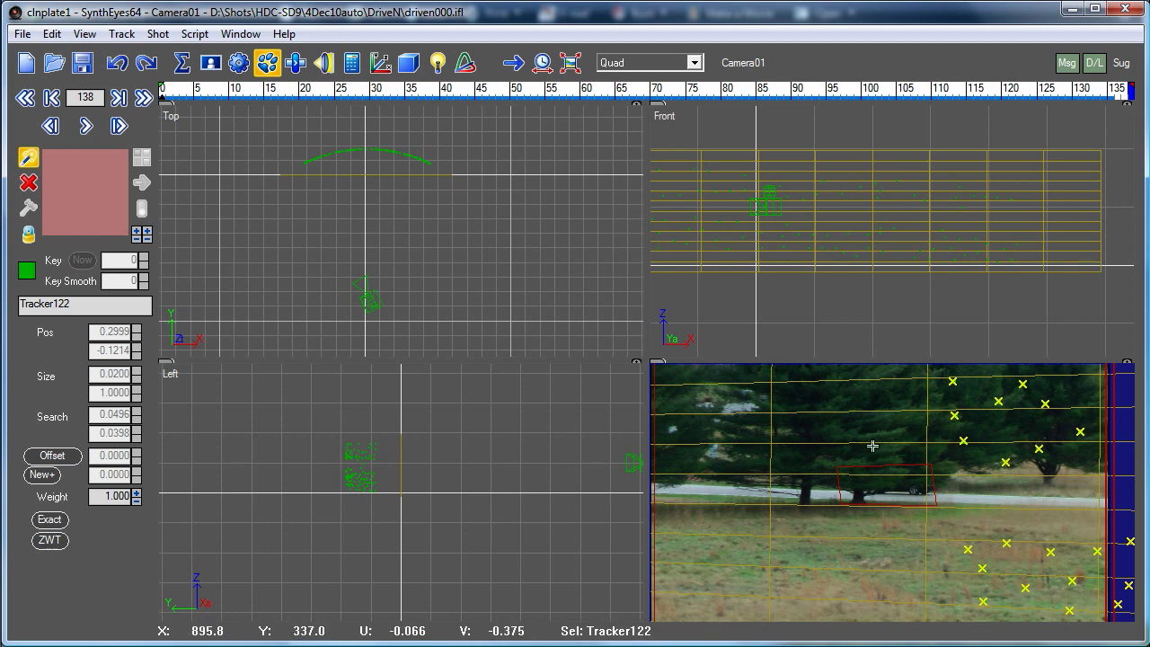
drag(567, 95, 464, 74)
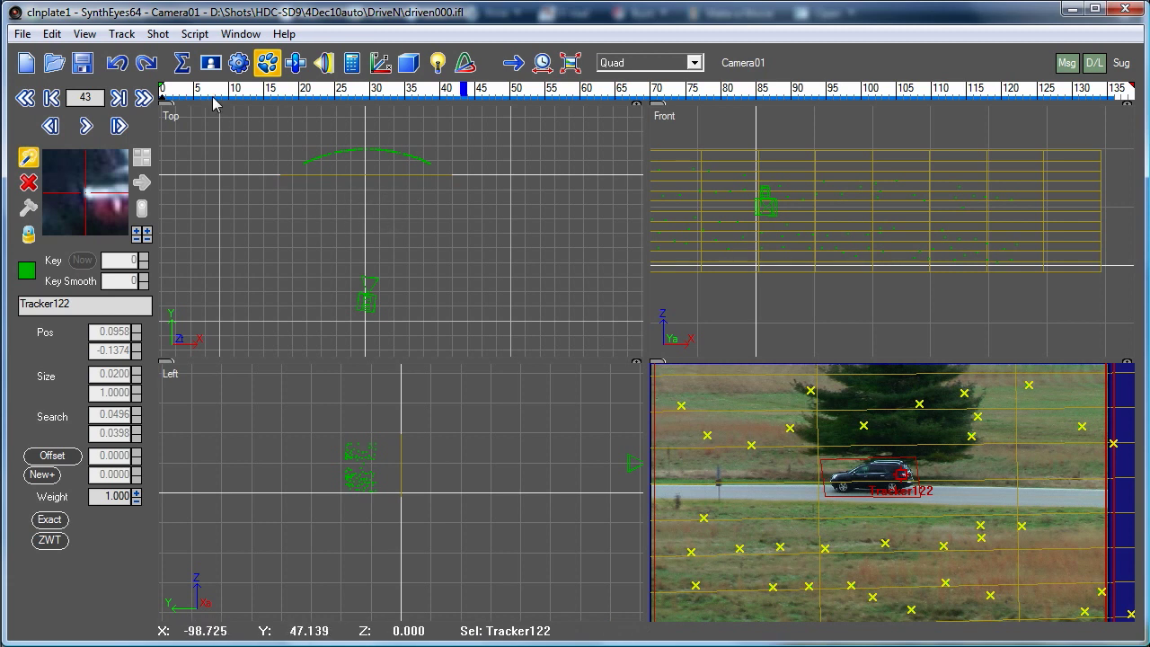
Step: Make an object from the taillight tracker, named Tracker122Obj, 60 from the camera with Exact orientation, and scrub to frame 19 to check its path
click(193, 34)
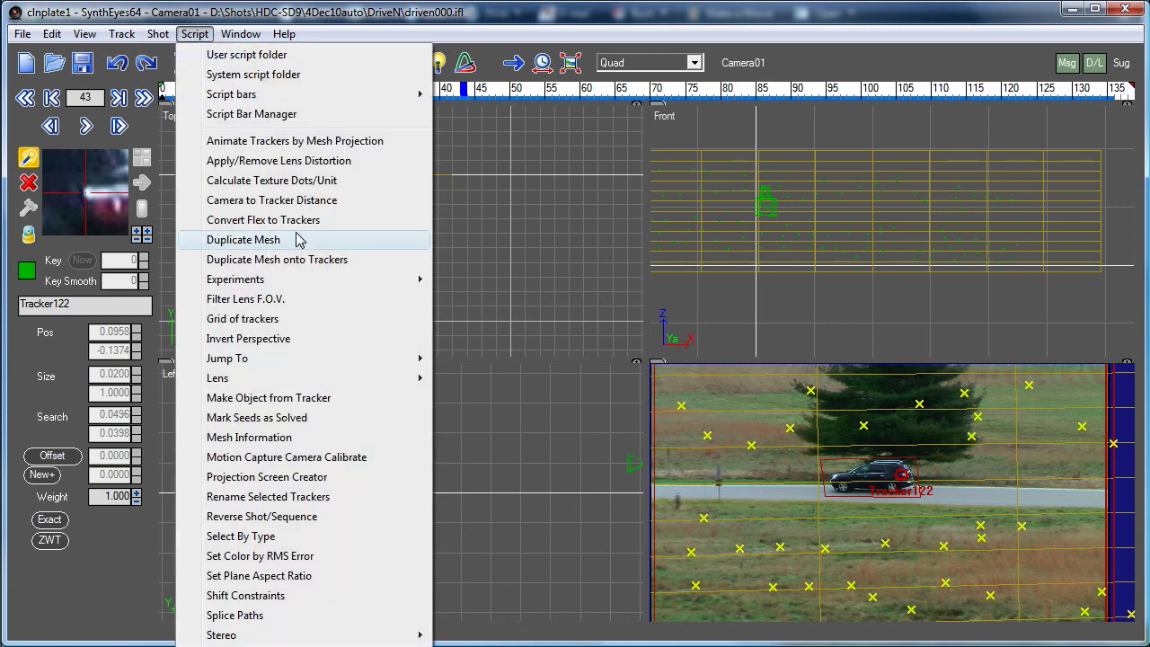
click(307, 401)
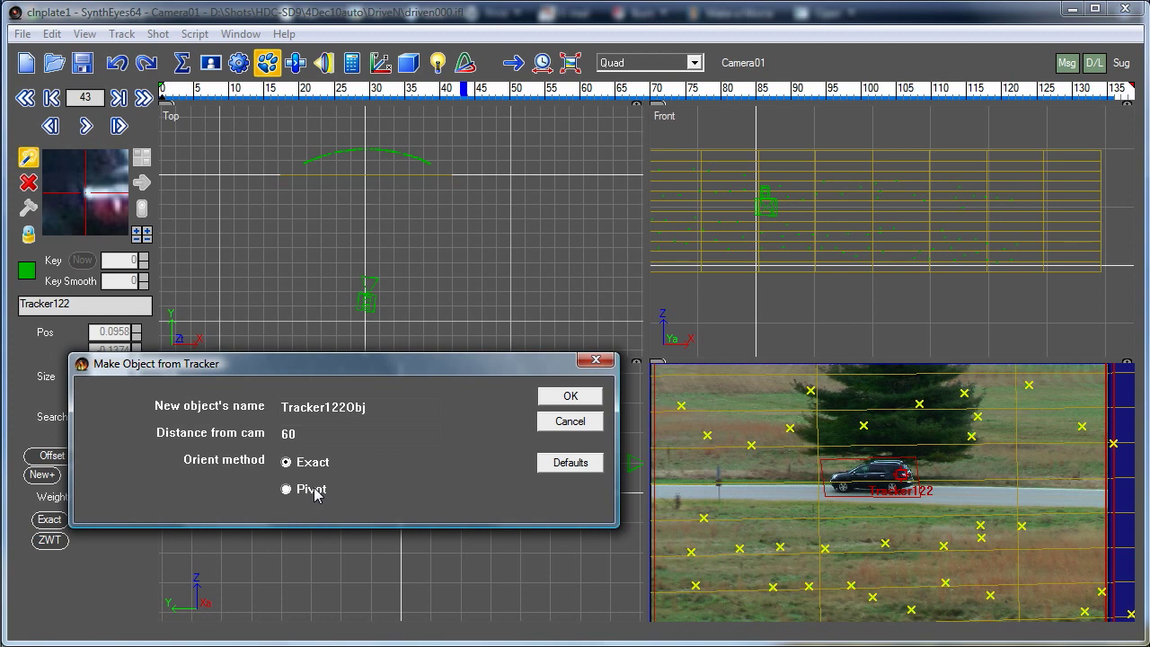
click(563, 396)
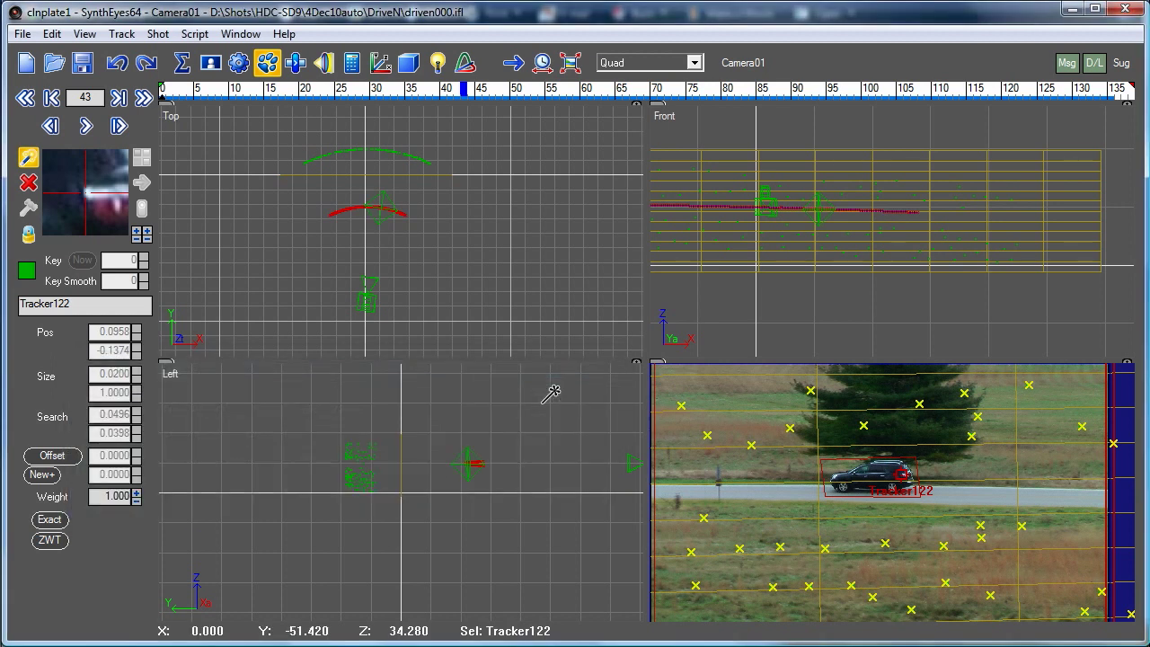
drag(197, 92, 292, 154)
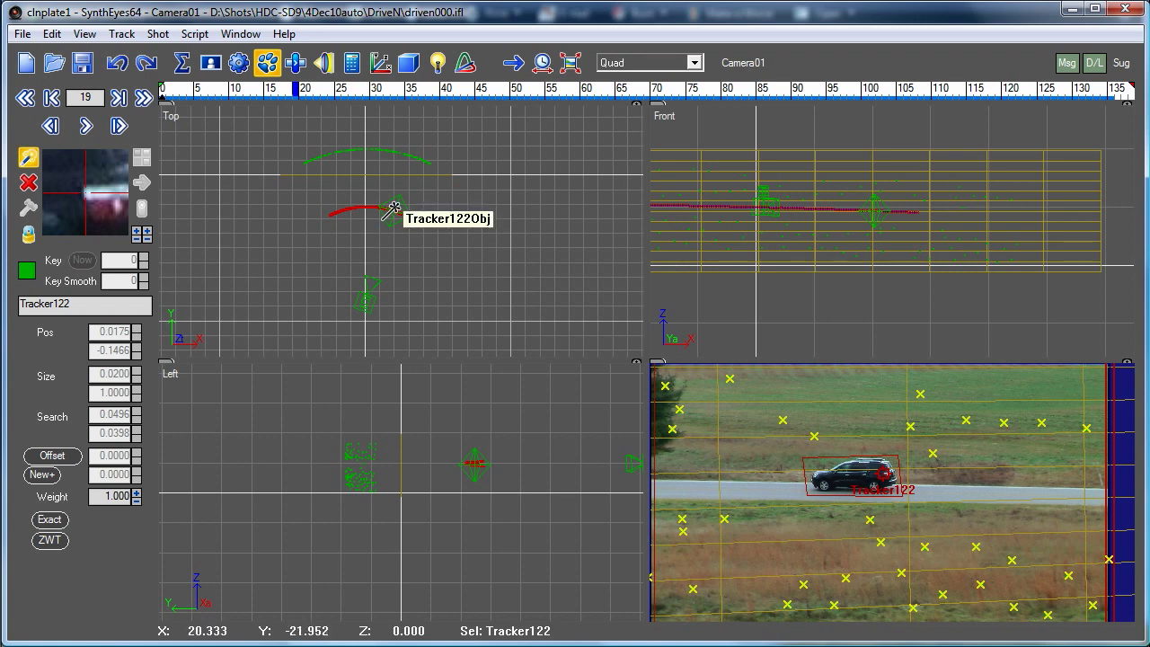
Step: Make Tracker122Obj the active object and switch the viewports to its object coordinates and back to world coordinates
click(733, 65)
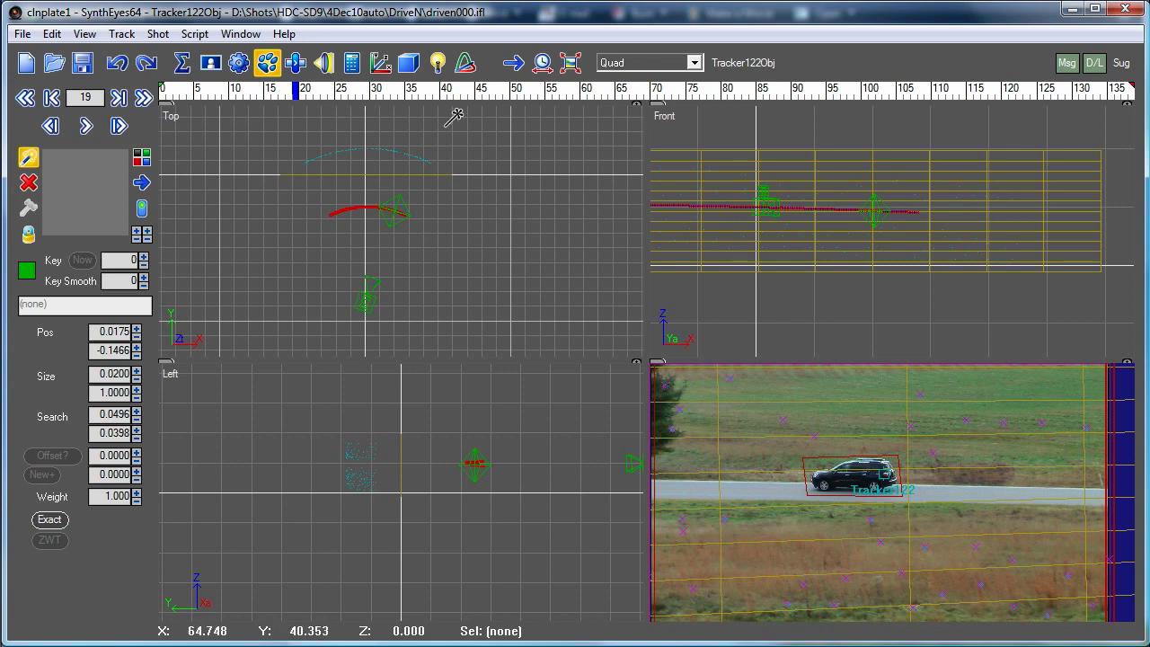
click(406, 65)
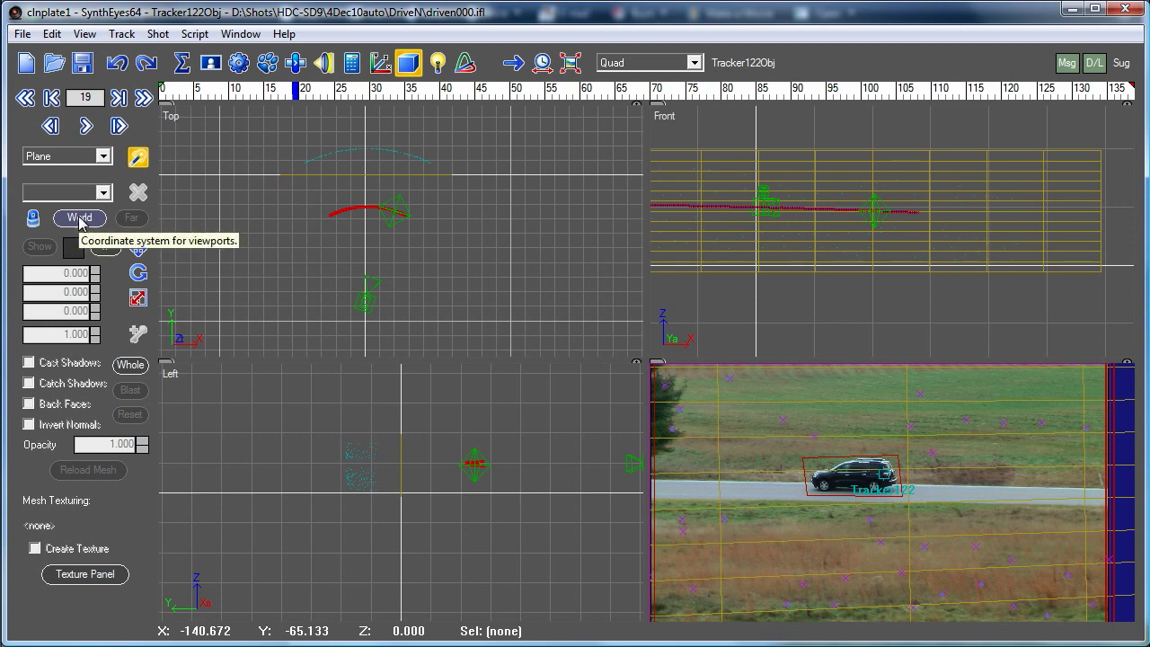
click(80, 218)
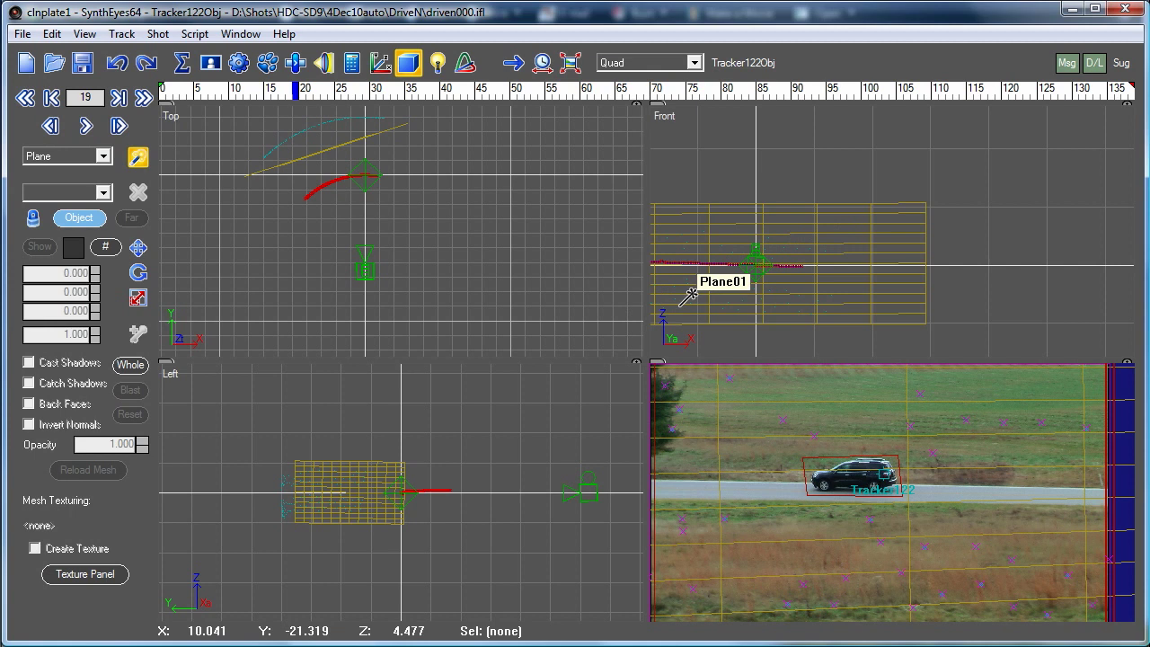
click(95, 220)
Step: Switch to the Perspective view, locked to the active camera
click(627, 63)
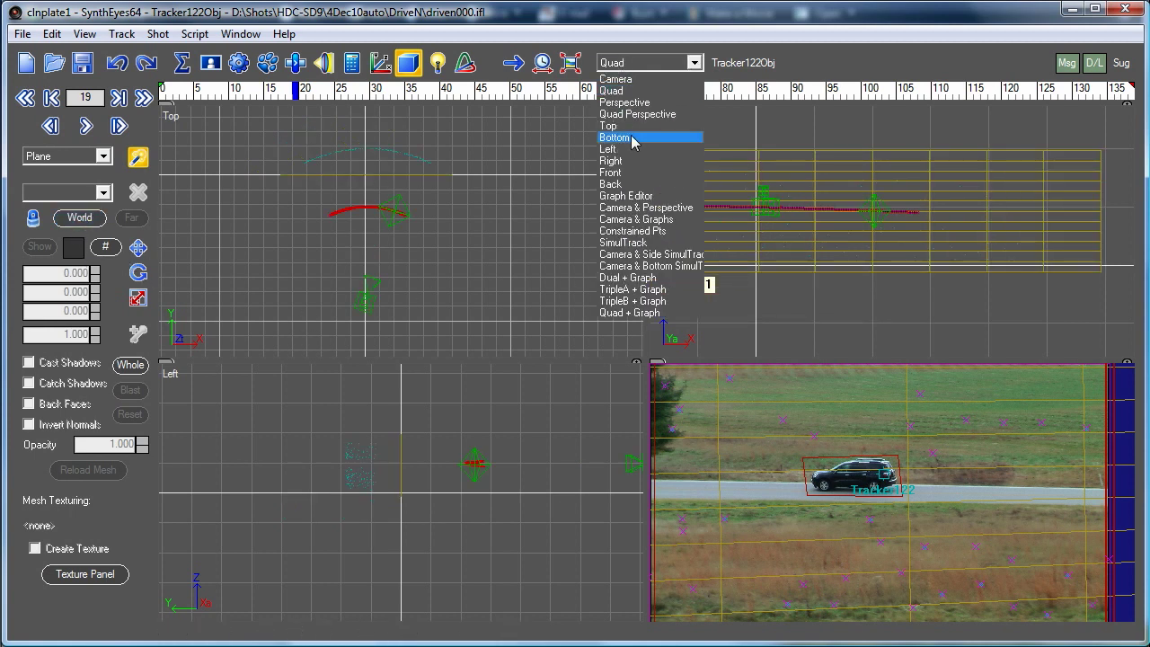
click(621, 105)
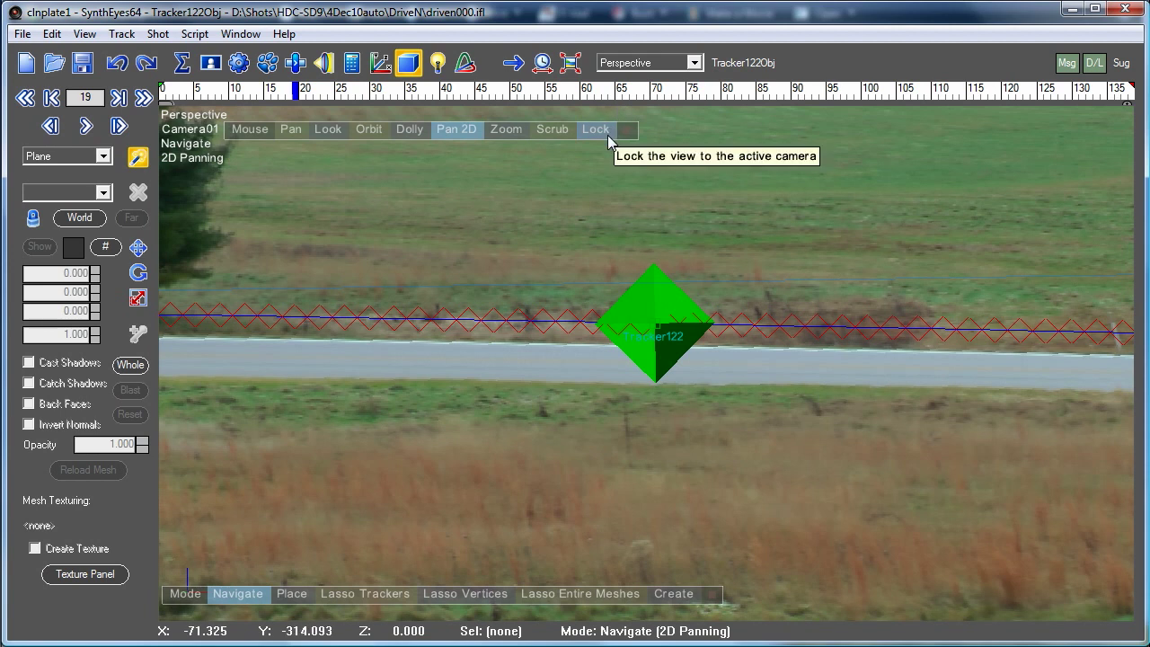
click(608, 133)
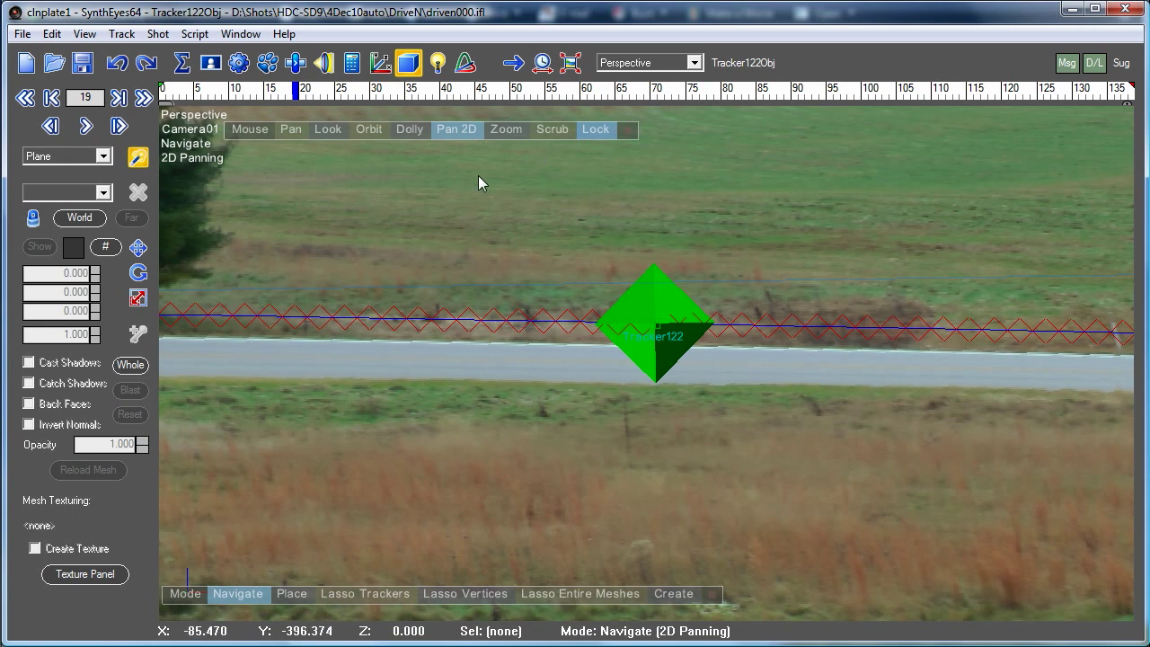
Step: Select the Plane01 background mesh and hide it to reveal the car in the footage
click(102, 192)
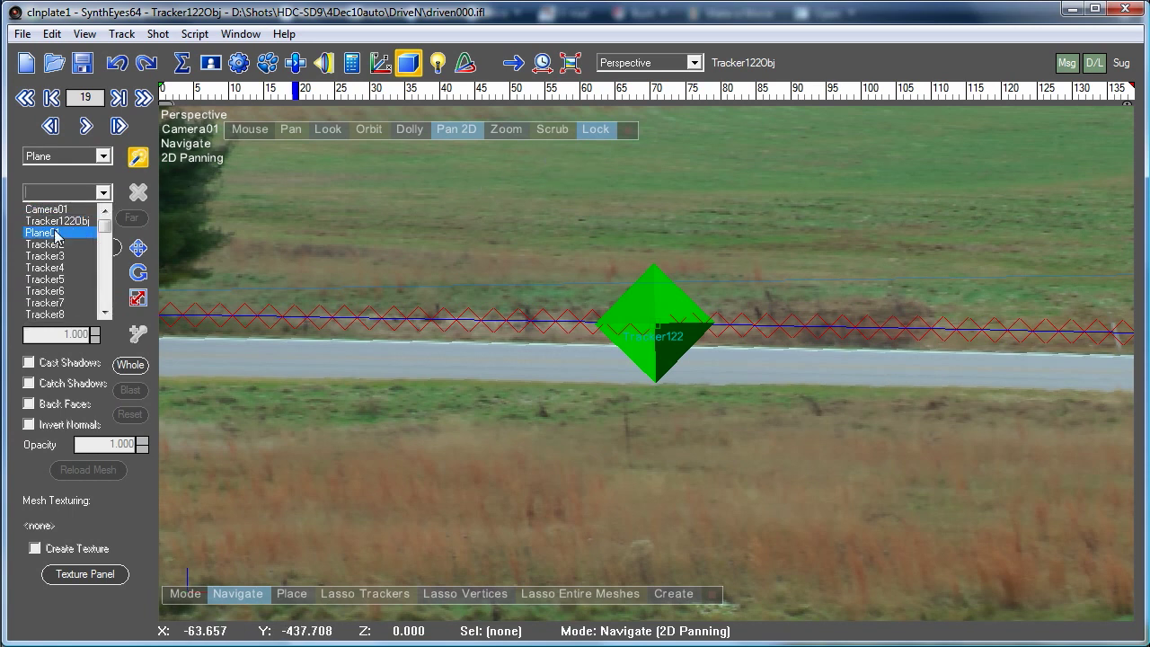
click(84, 232)
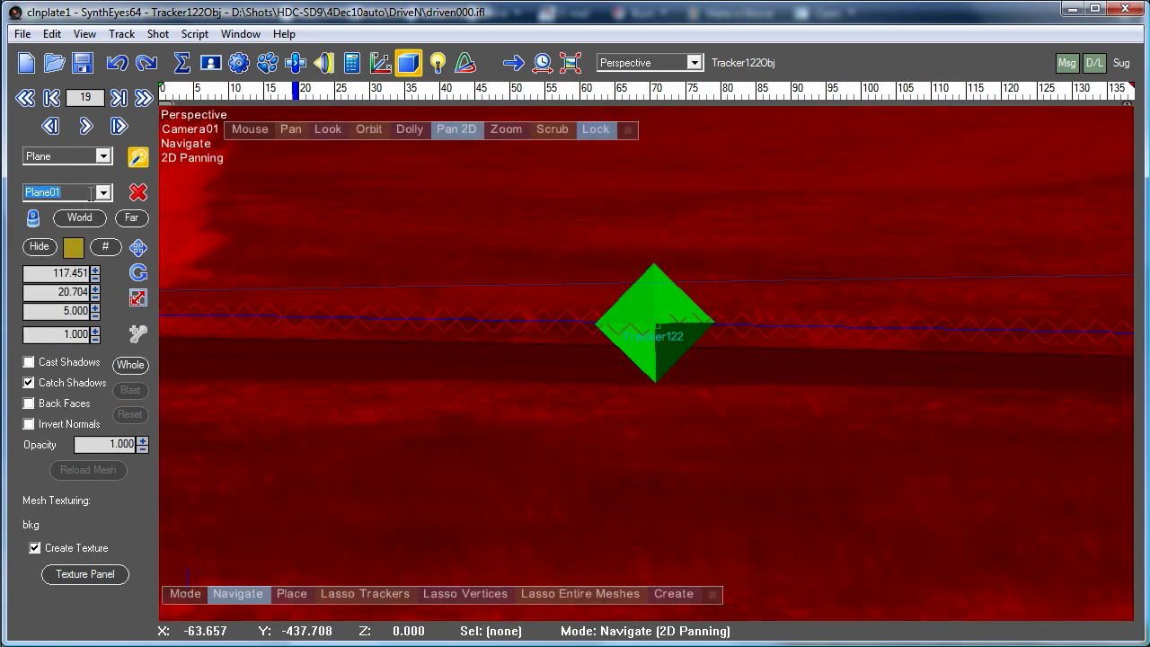
click(39, 248)
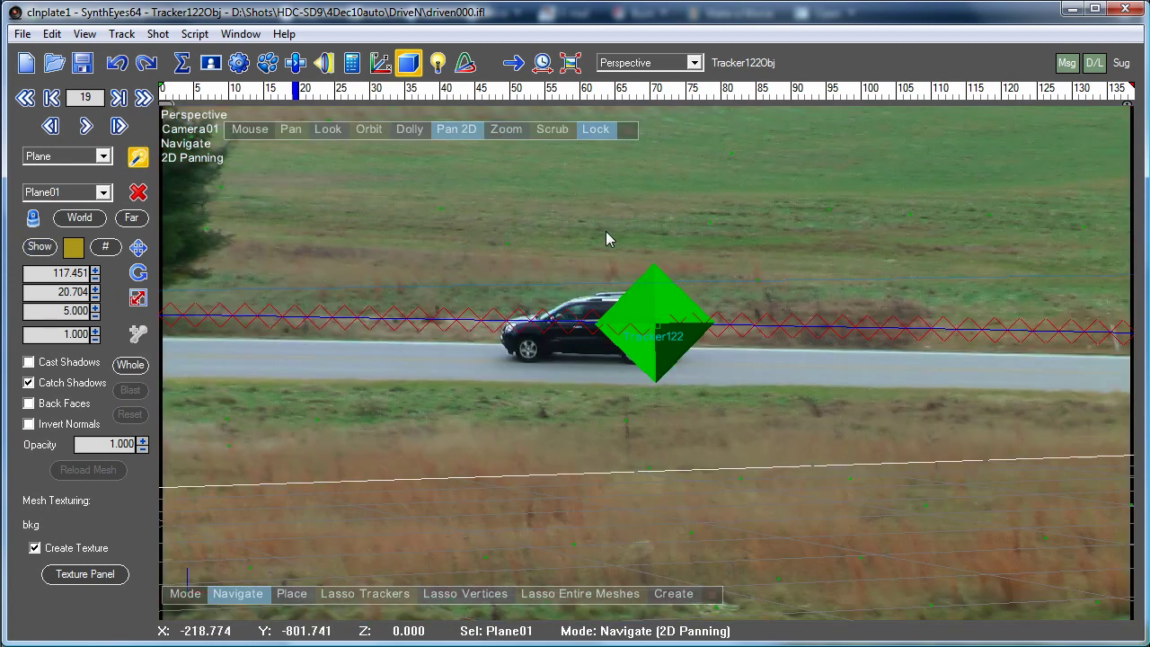
Step: Reduce the Object Size in the perspective view settings to 0.250 and apply it
right_click(370, 171)
mouse_move(454, 246)
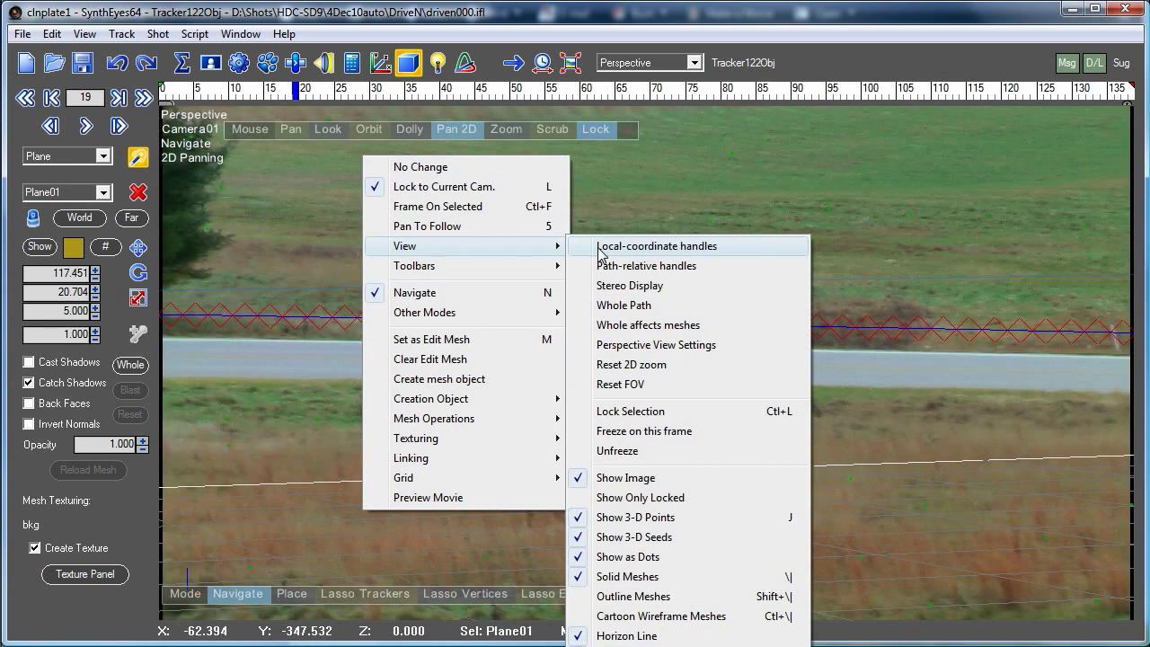
click(707, 354)
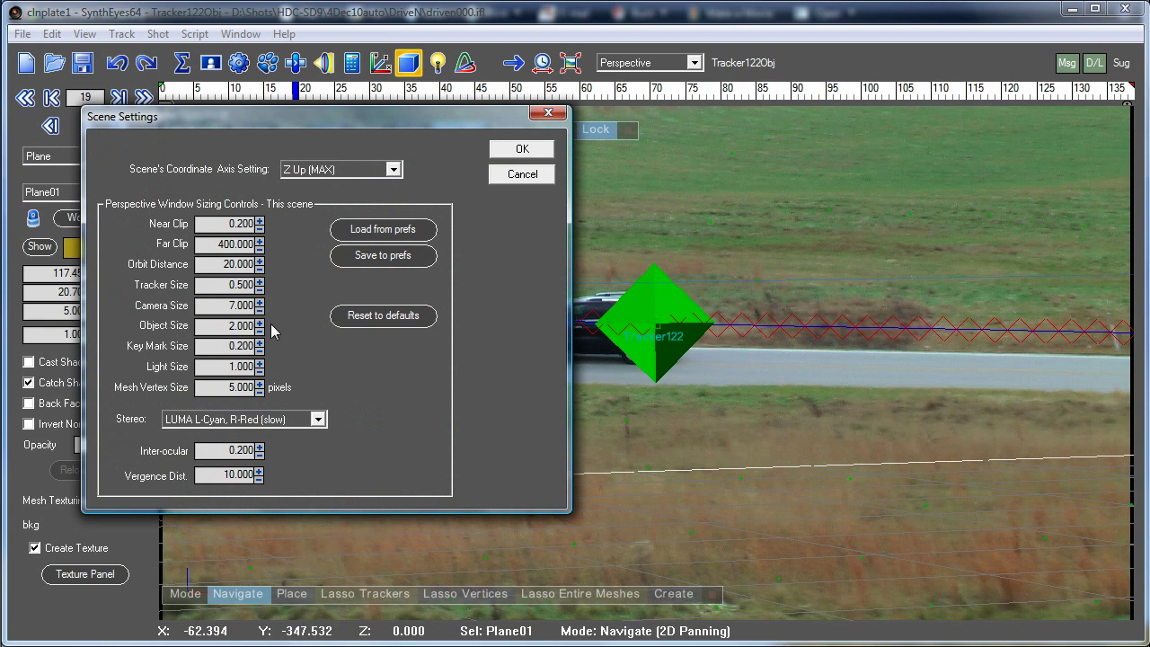
drag(260, 327, 248, 458)
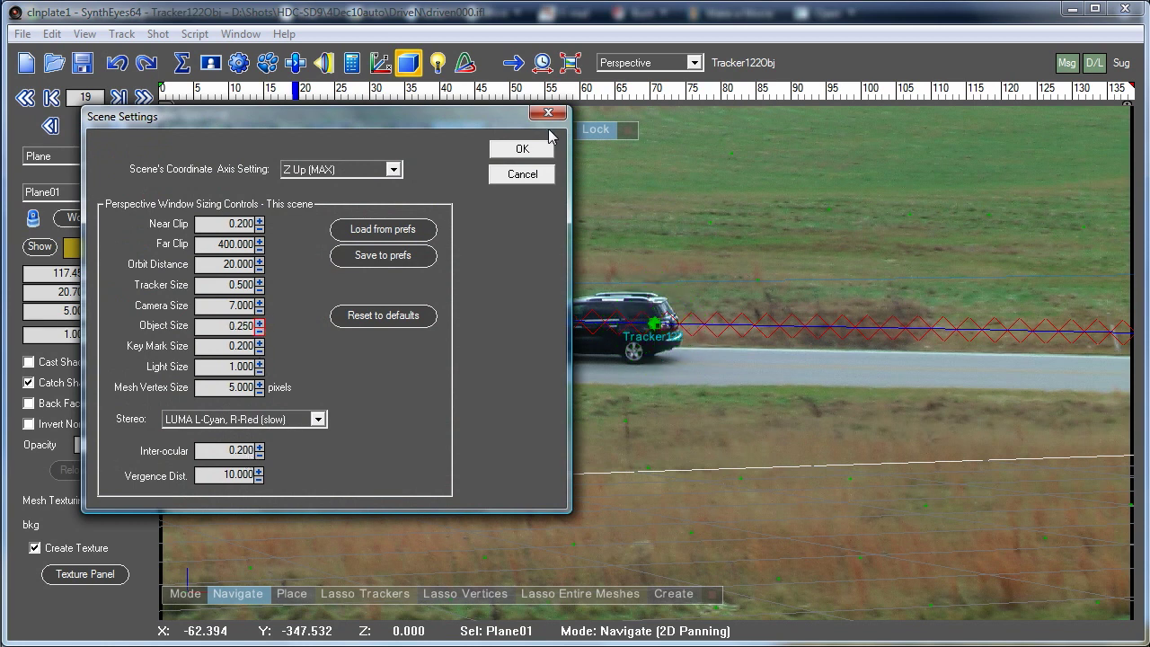
click(518, 152)
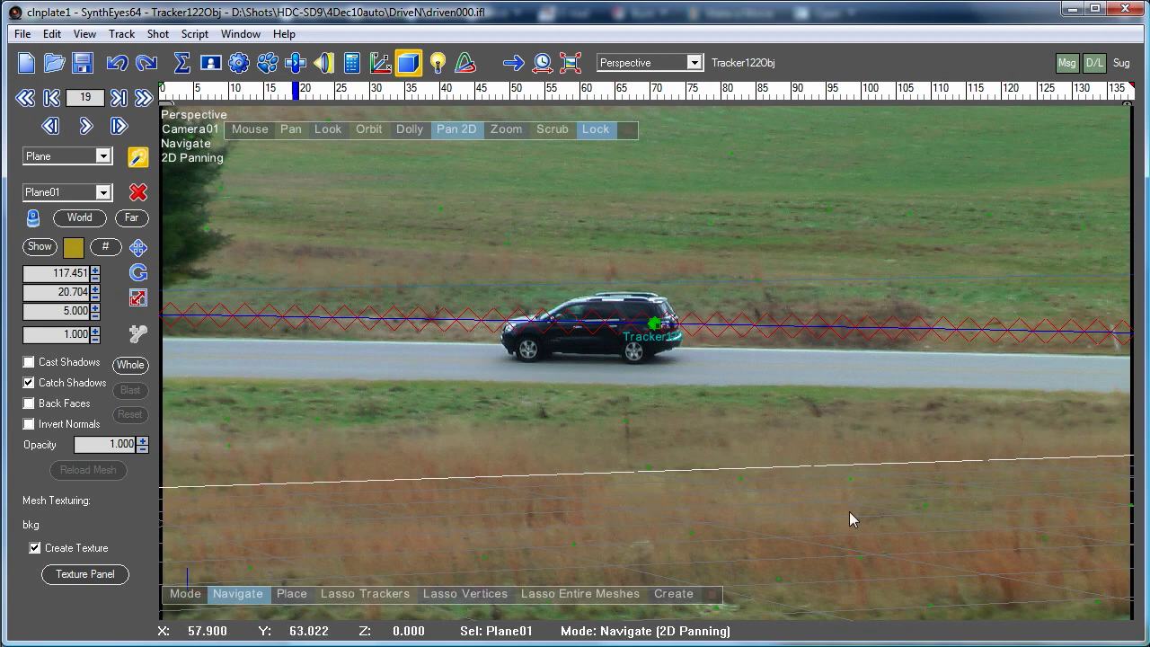
Step: Align the perspective grid with the Tracker122Obj moving object on the car
right_click(317, 112)
mouse_move(413, 437)
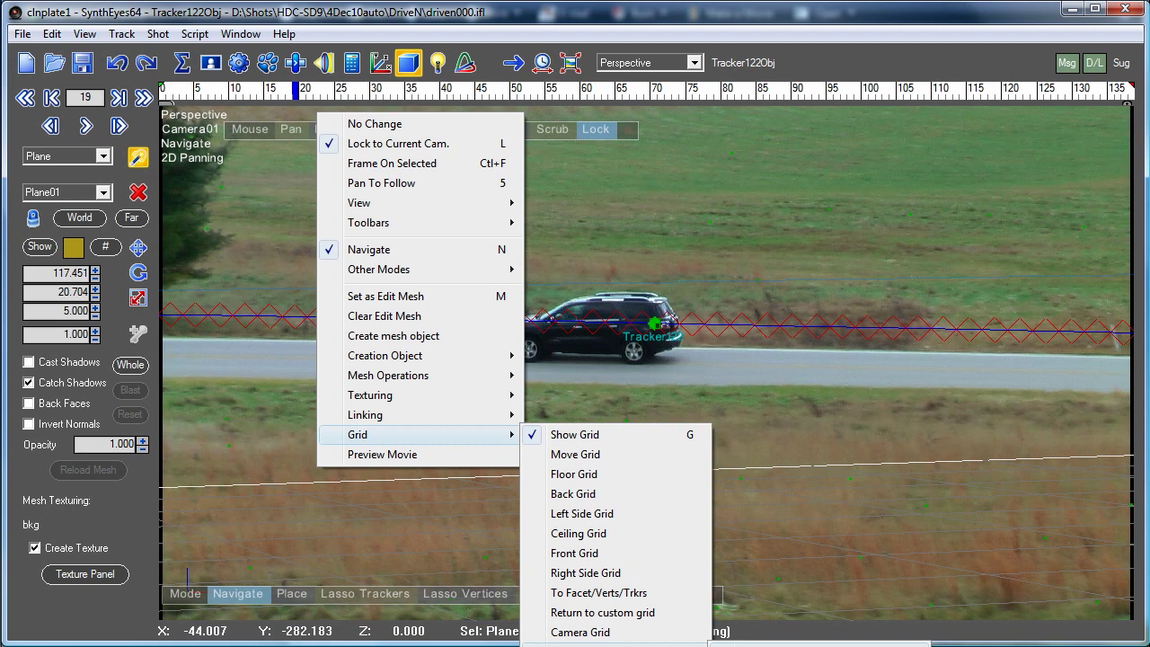
click(791, 646)
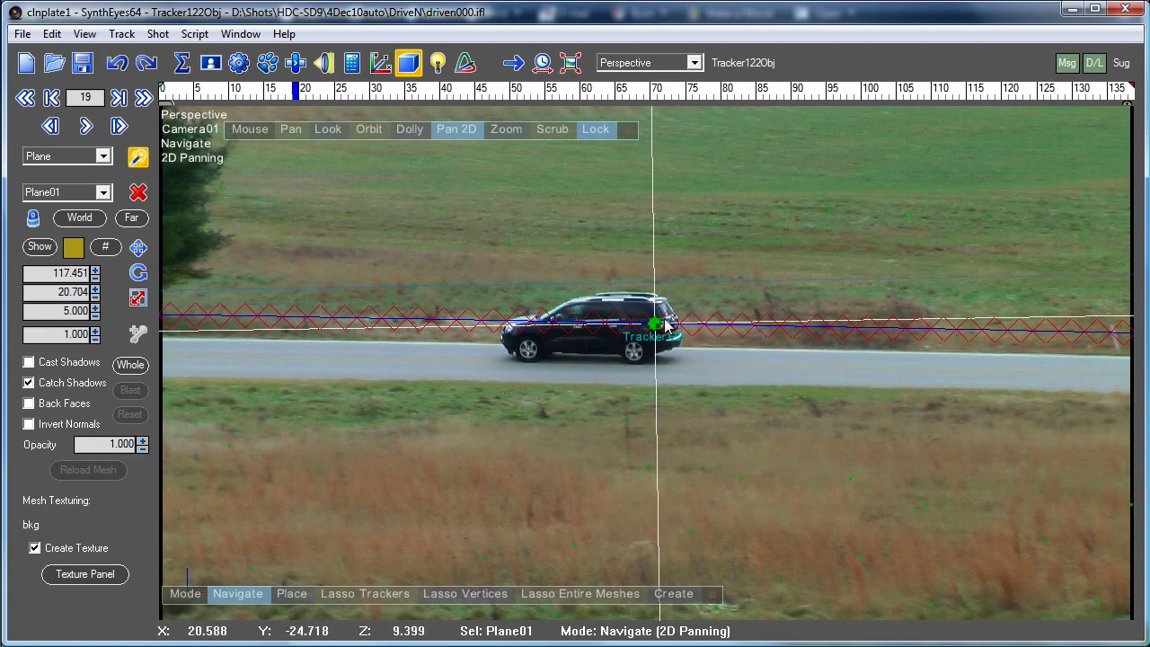
Step: Create a plane mesh on the grid covering the car, about 4.0 by 1.8 units
right_click(341, 246)
mouse_move(456, 487)
click(580, 526)
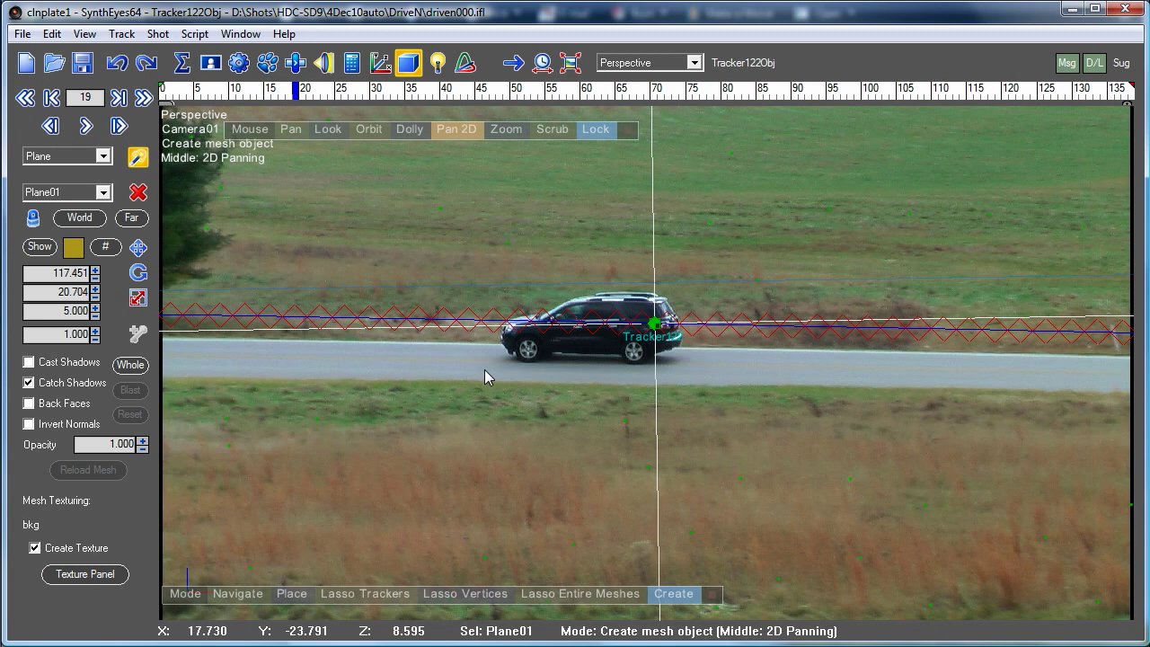
drag(483, 376, 721, 266)
Step: Turn off solid mesh display so the car plane shows as wireframe, and scrub to frame 30 to check its motion
right_click(401, 158)
mouse_move(567, 249)
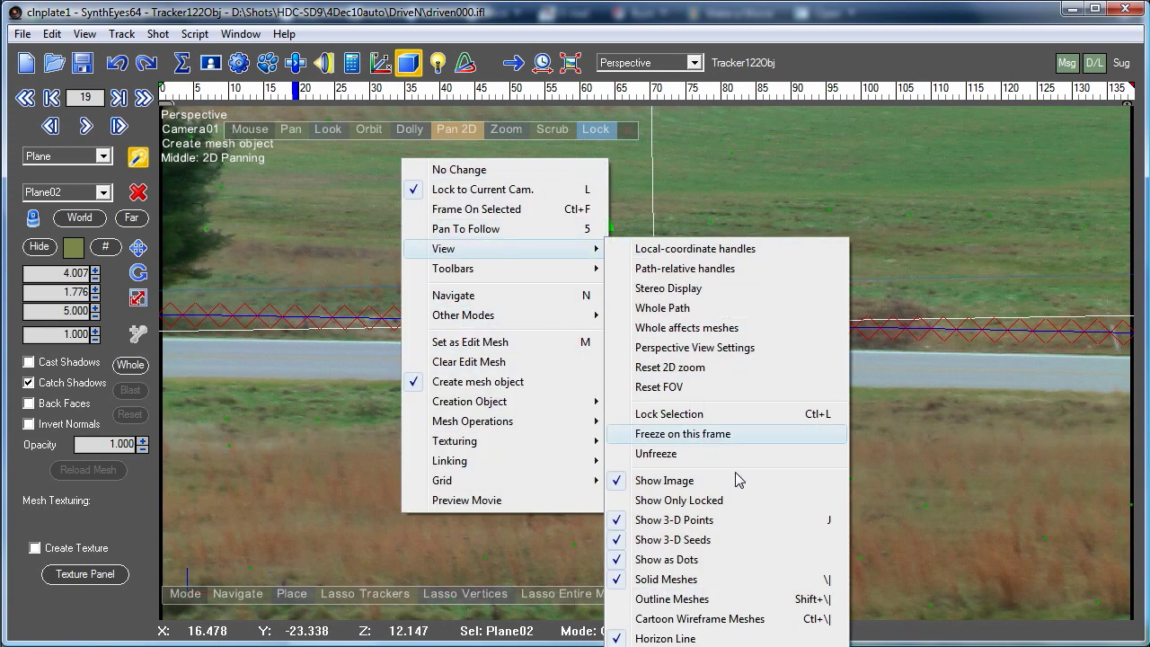
click(670, 581)
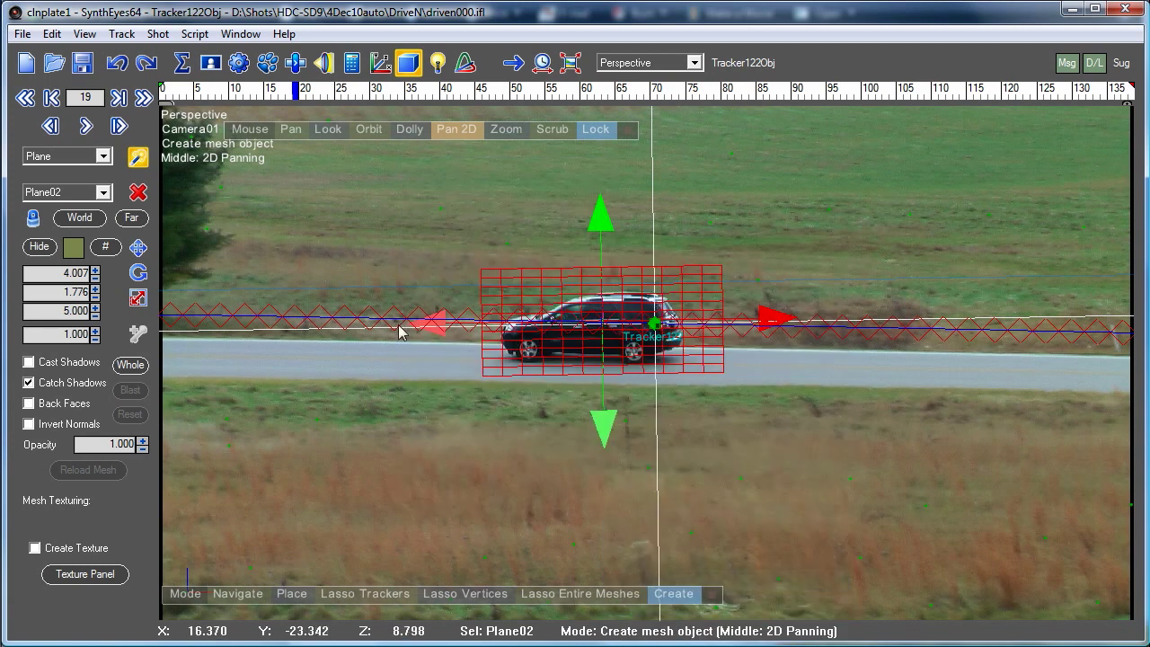
drag(414, 94, 374, 178)
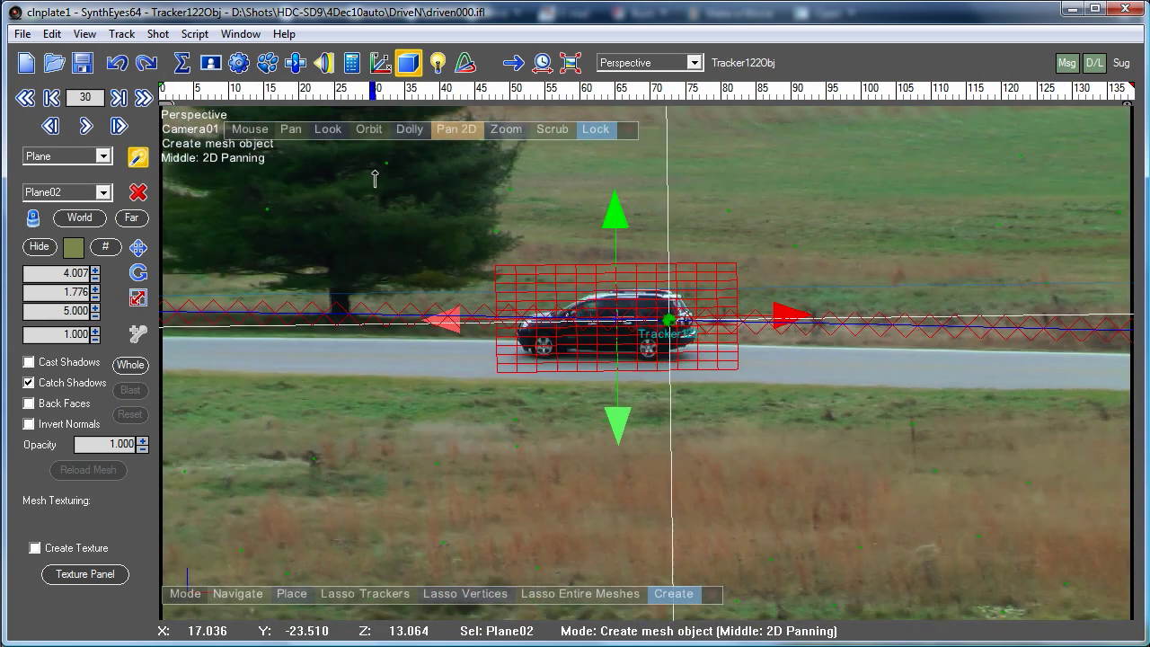
Step: Examine the car plane's movement in the Quad view up to frame 70, and return to the Perspective view
click(639, 68)
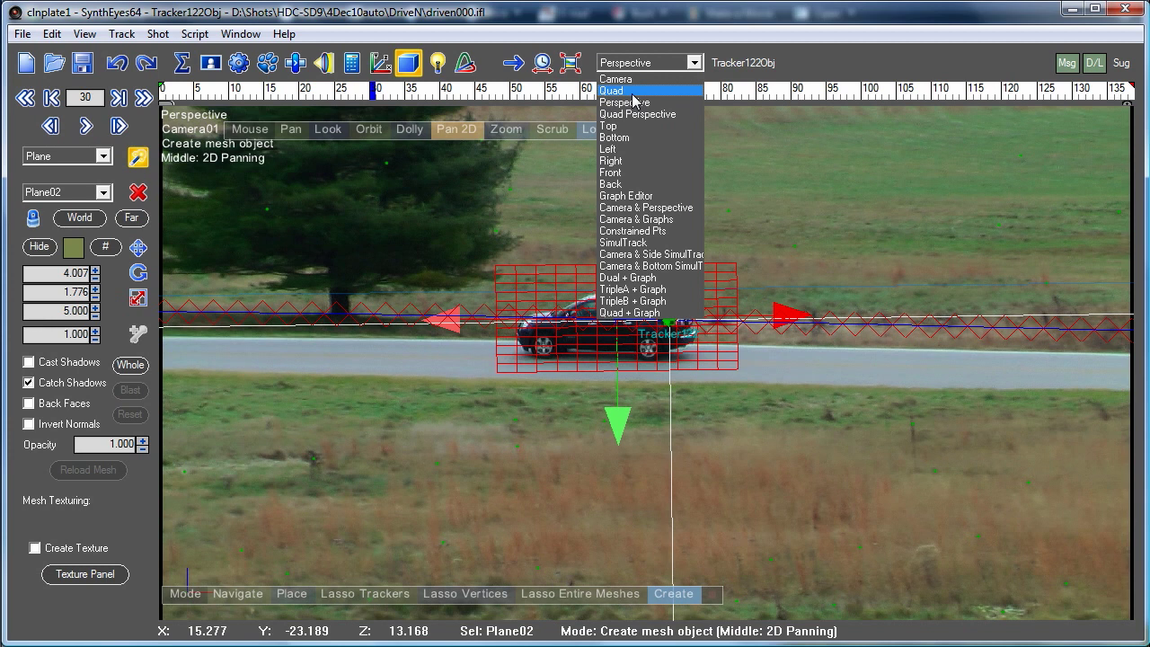
click(635, 91)
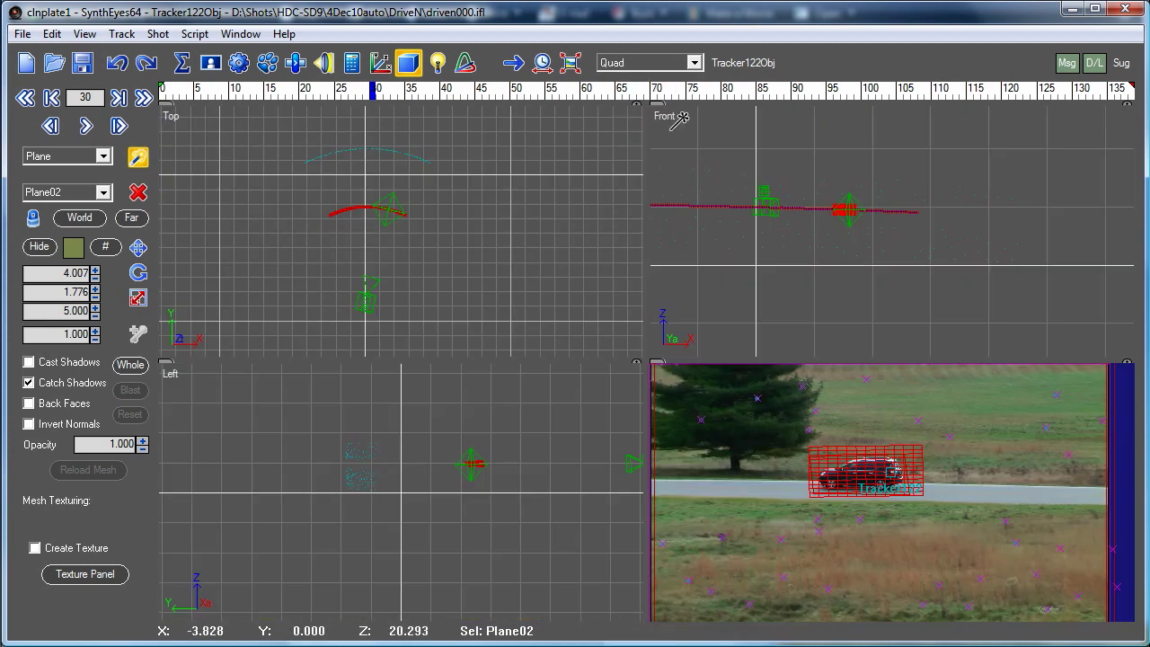
drag(608, 95, 656, 173)
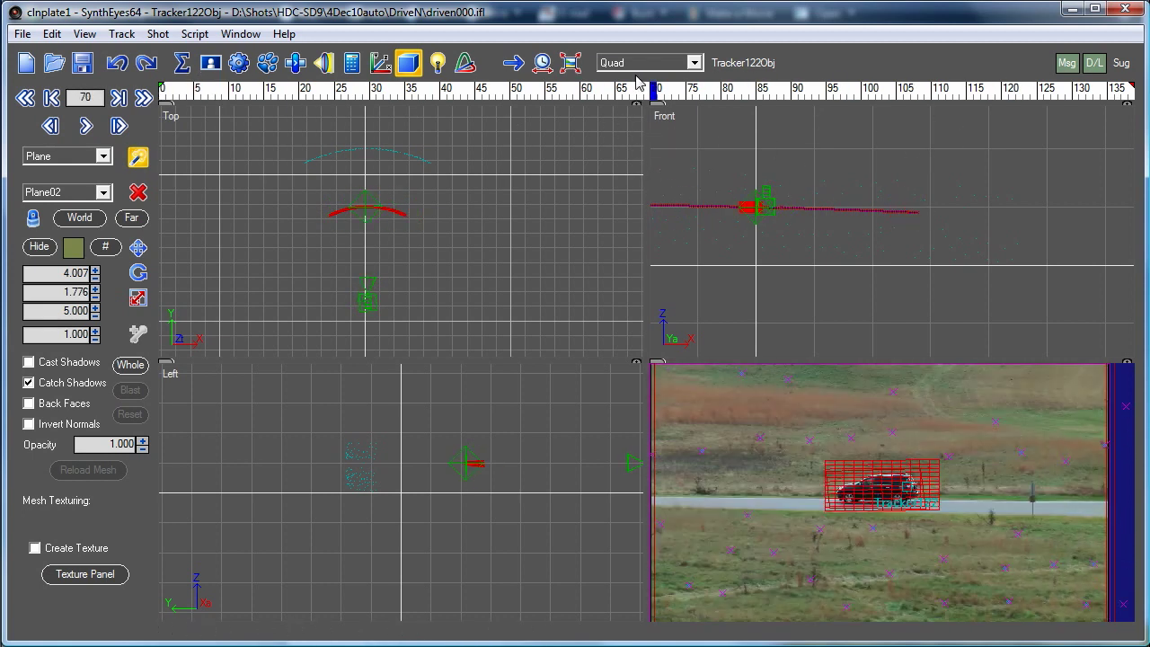
click(640, 63)
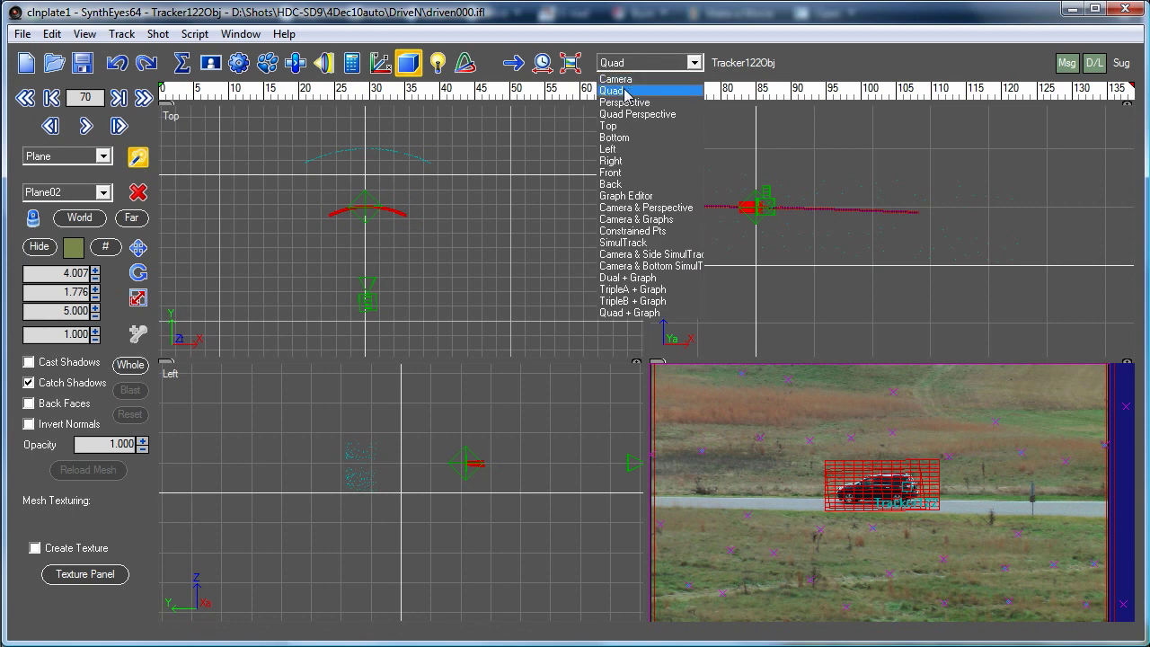
click(624, 103)
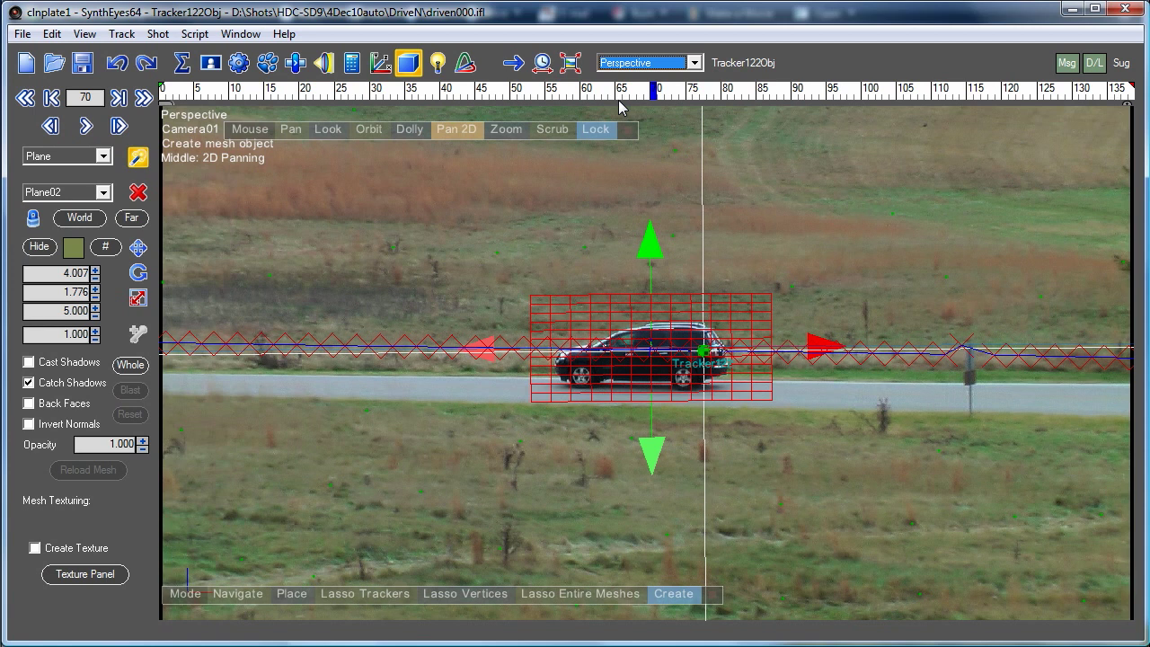
Step: Enable texture creation for the car plane and set its texture file to car.bmp, replacing the existing file
click(83, 576)
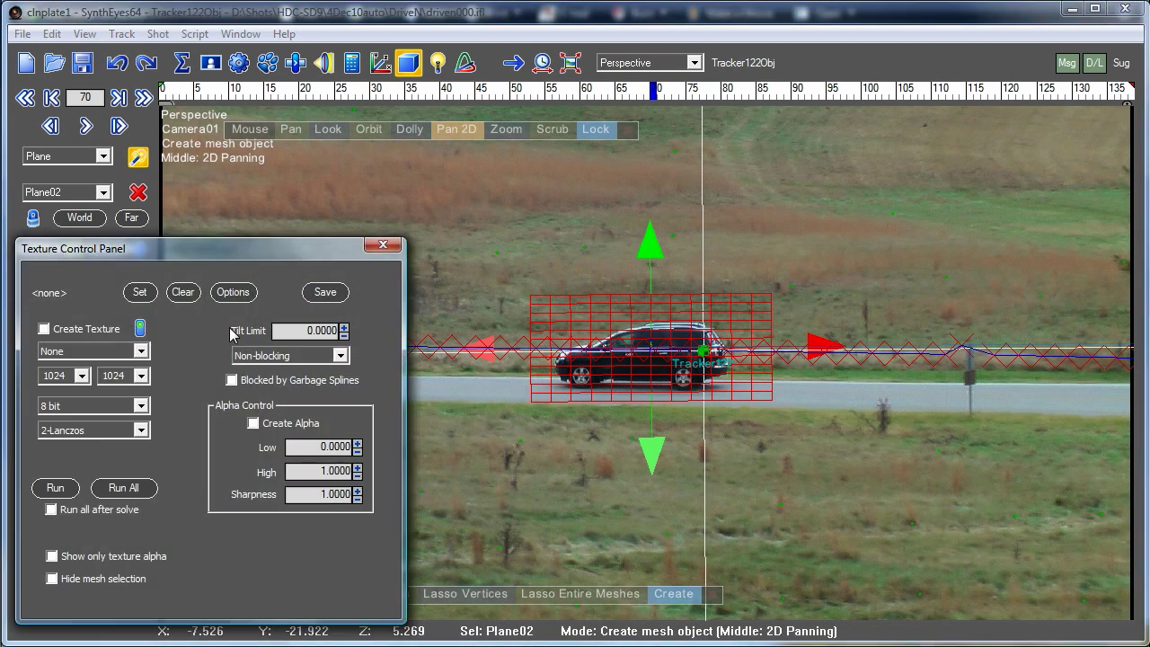
click(79, 330)
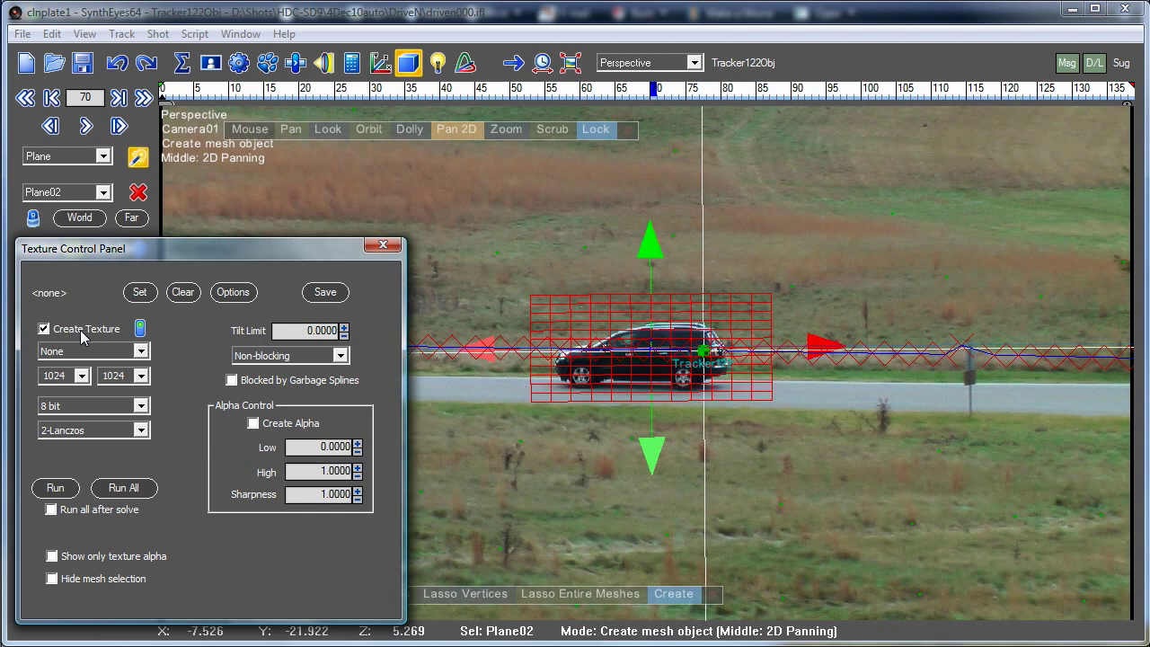
click(139, 294)
double_click(212, 179)
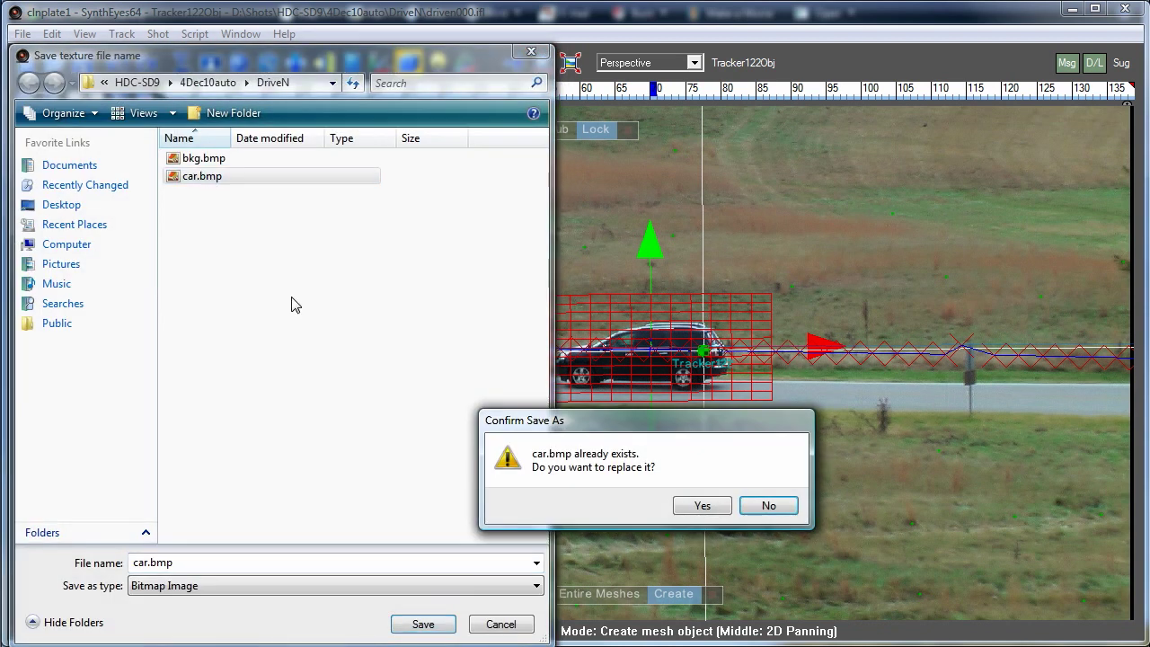
click(702, 505)
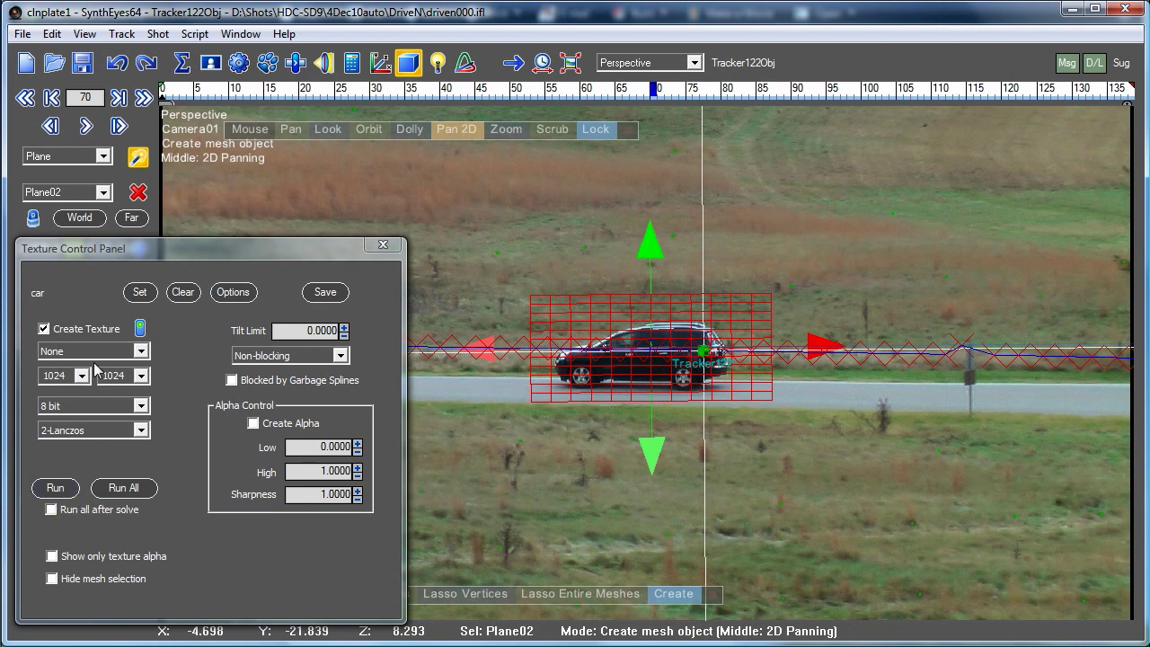
Step: Set the car texture's vertical resolution to 512 and run the texture extraction
click(142, 376)
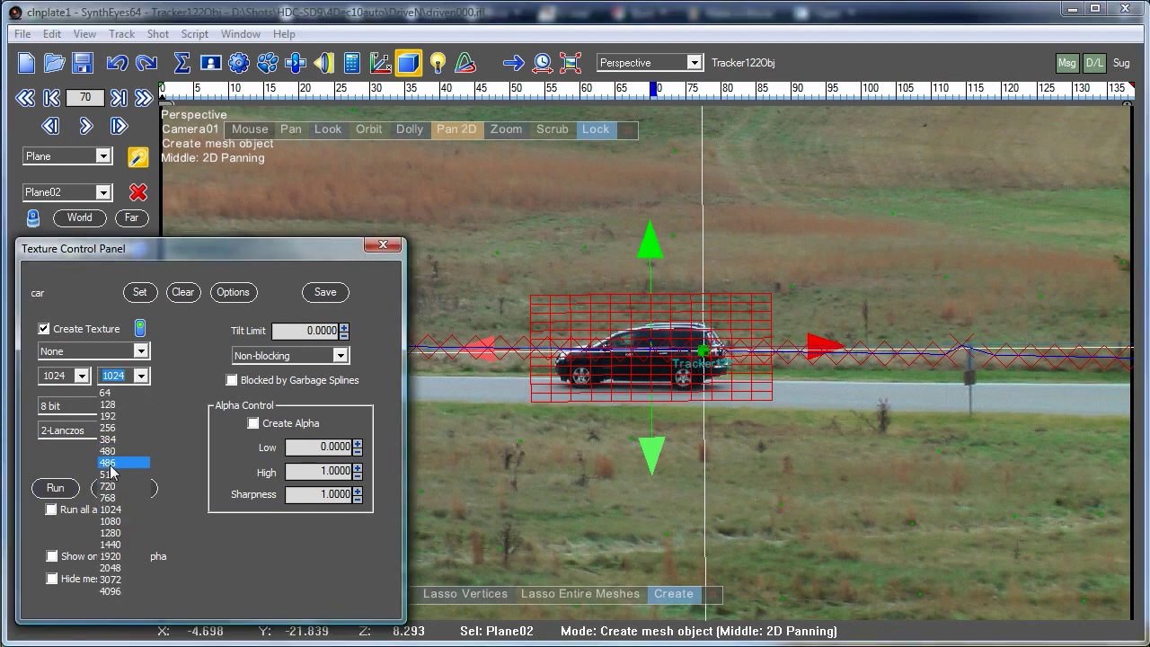
click(110, 474)
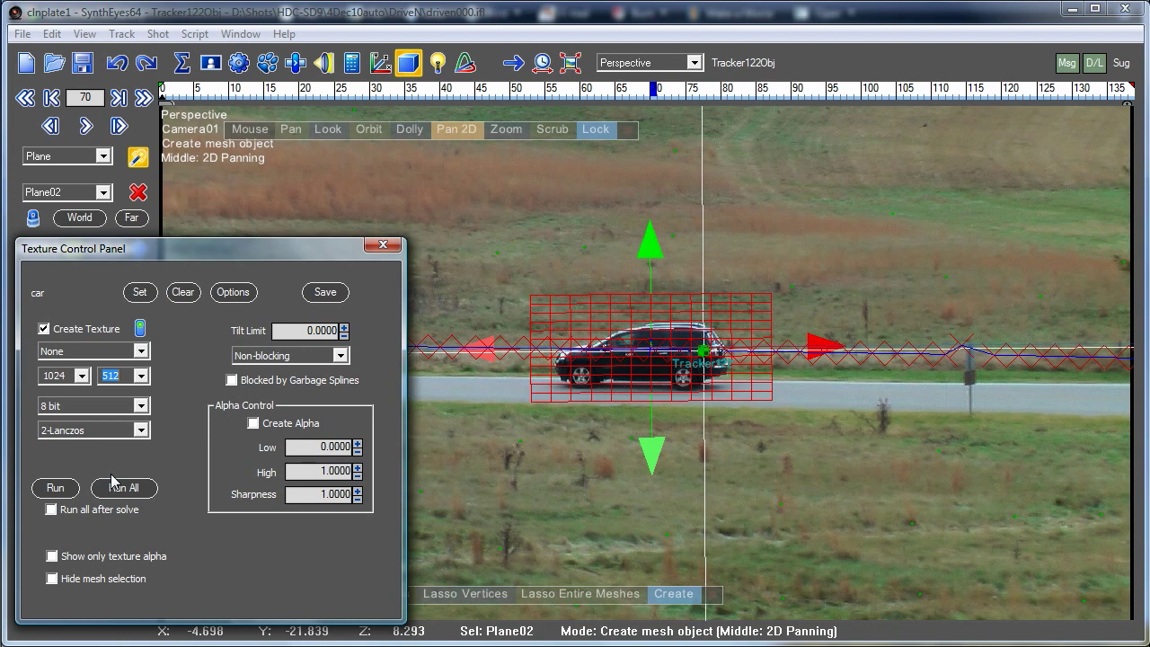
click(50, 491)
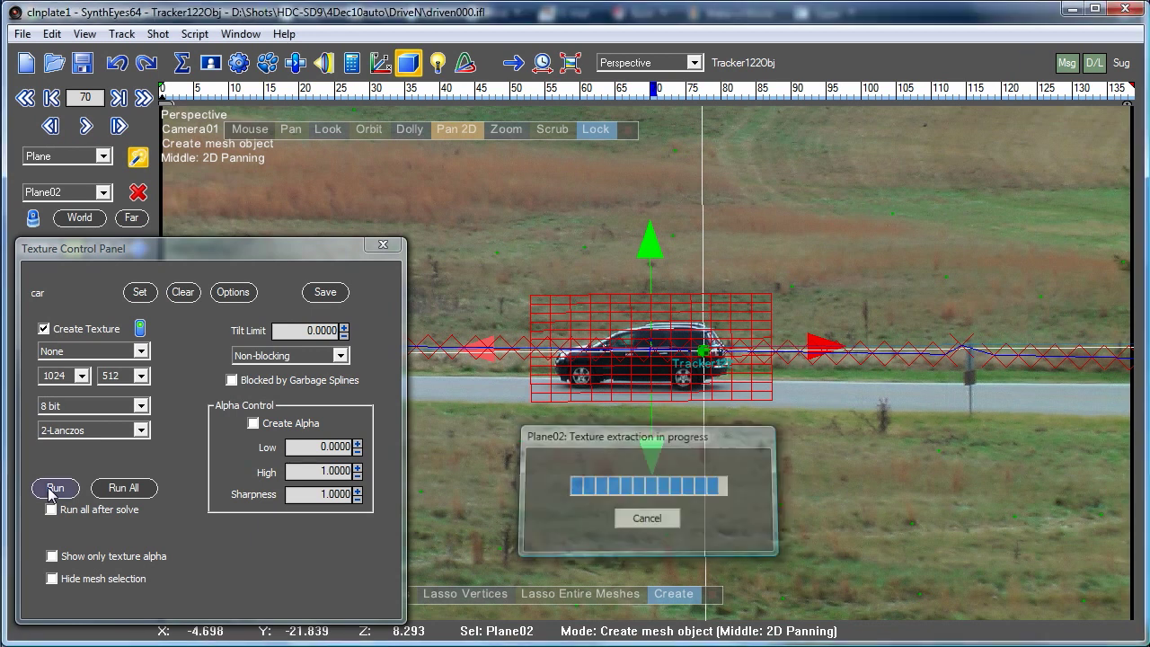
Step: Turn solid mesh display back on and hide the mesh selection highlight to reveal the car texture
right_click(418, 153)
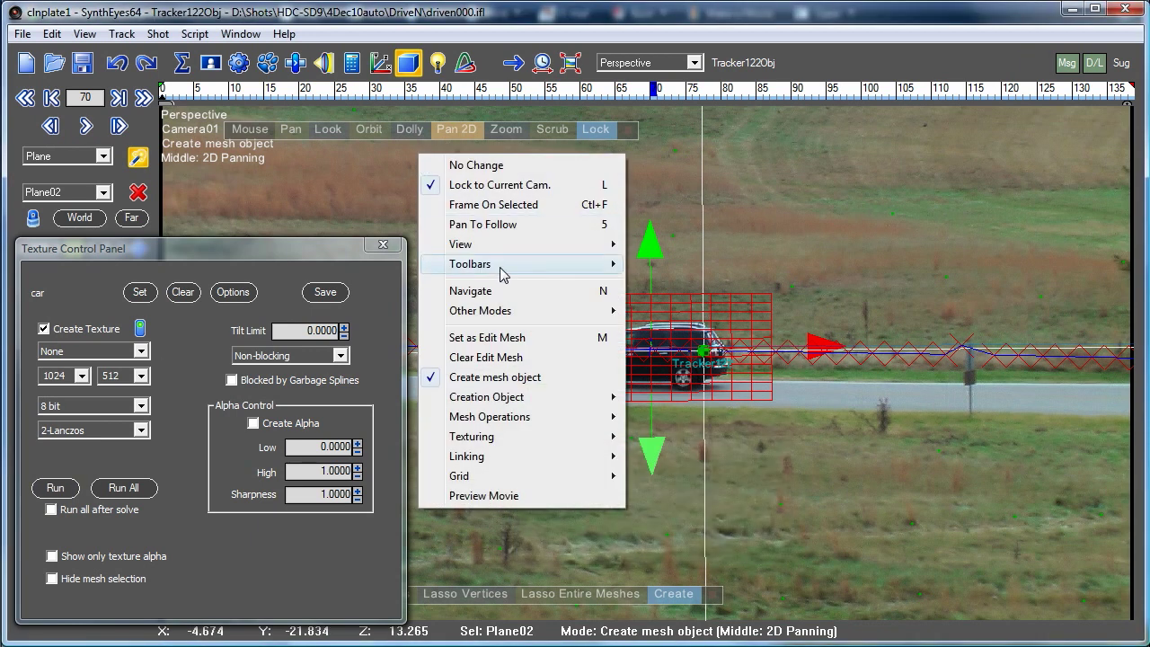
mouse_move(545, 245)
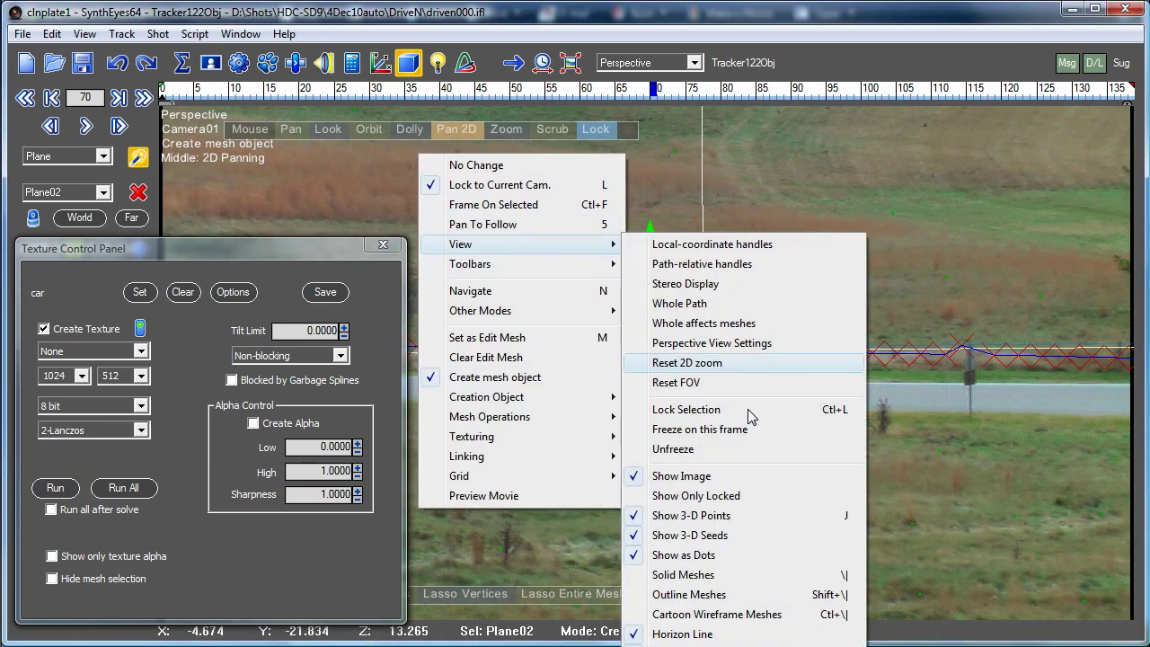
click(706, 575)
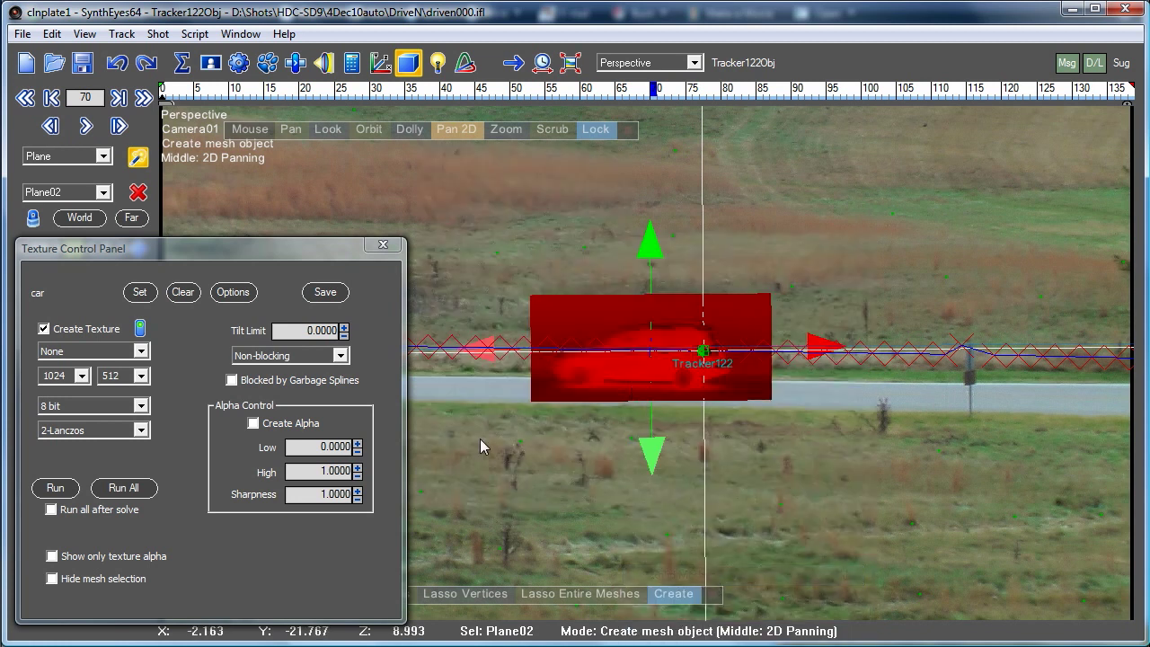
click(81, 578)
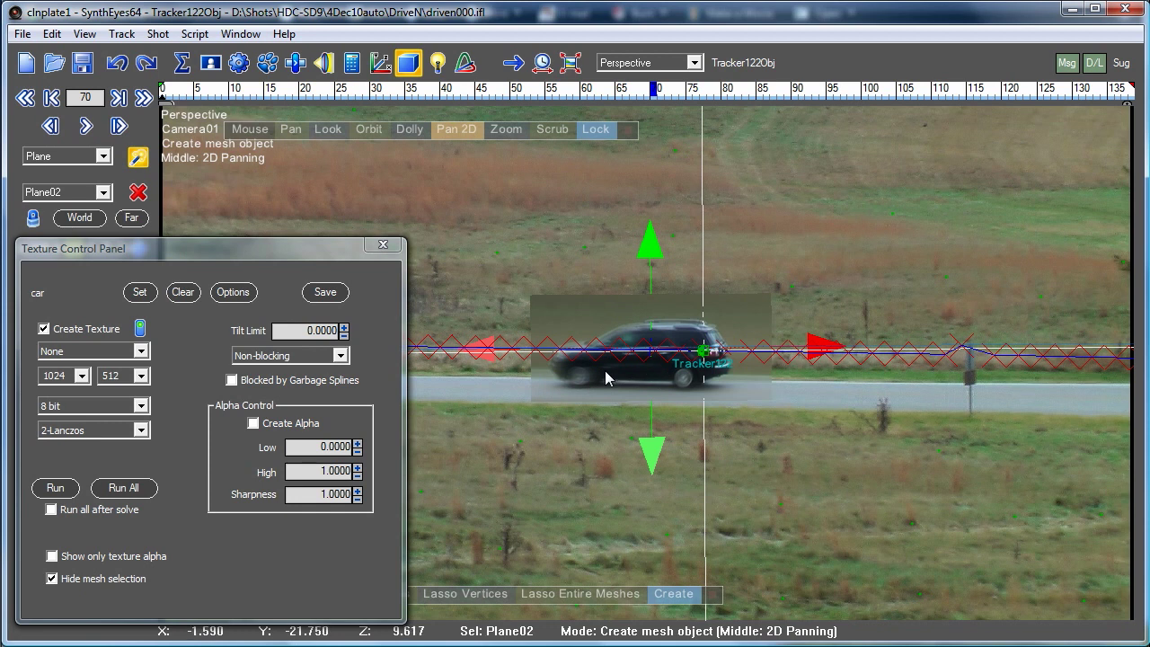
Step: Examine the extracted car texture up close in the perspective view and image viewer, and return to SynthEyes
scroll(605, 370, up, 5)
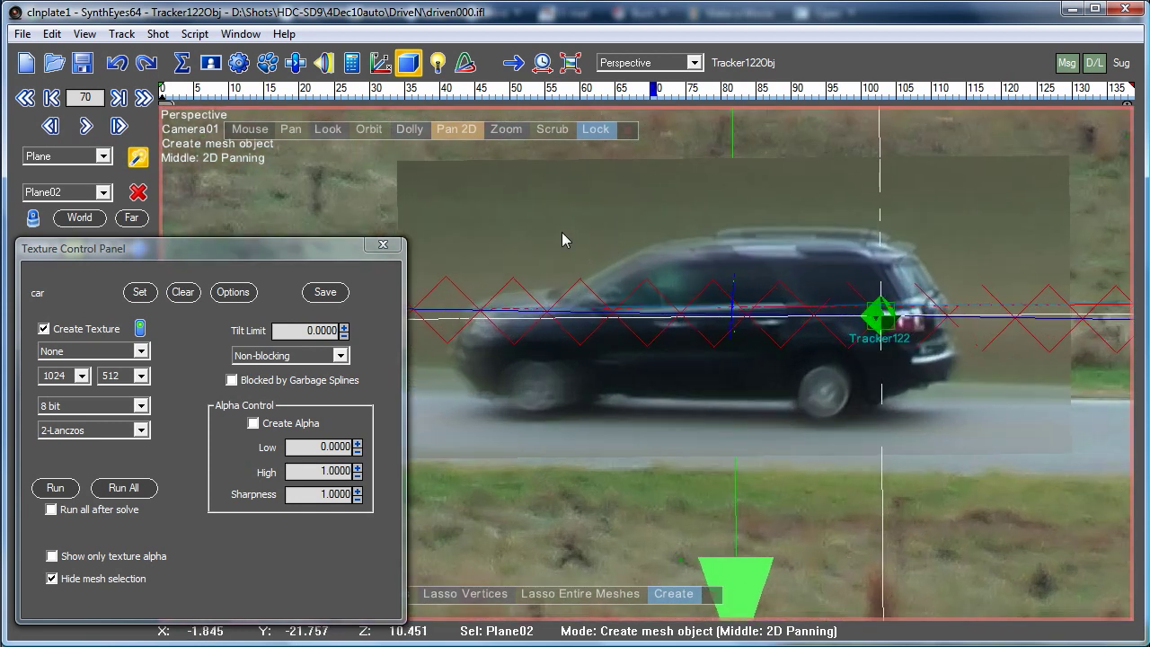
middle_drag(562, 232, 620, 229)
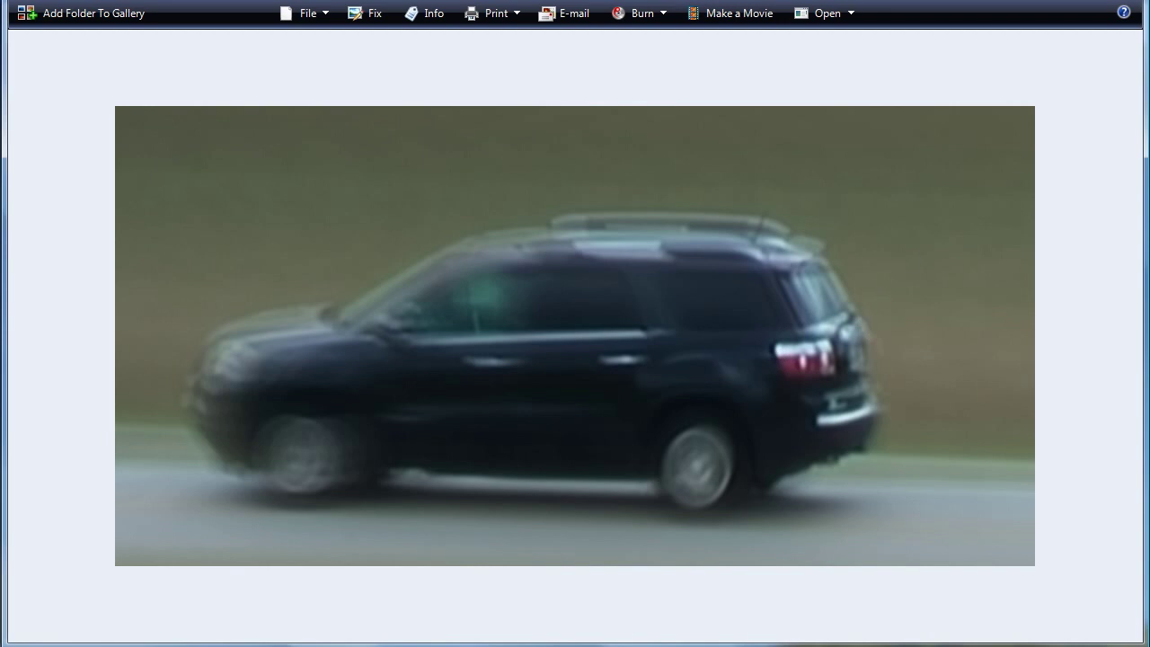
key(alt+Tab)
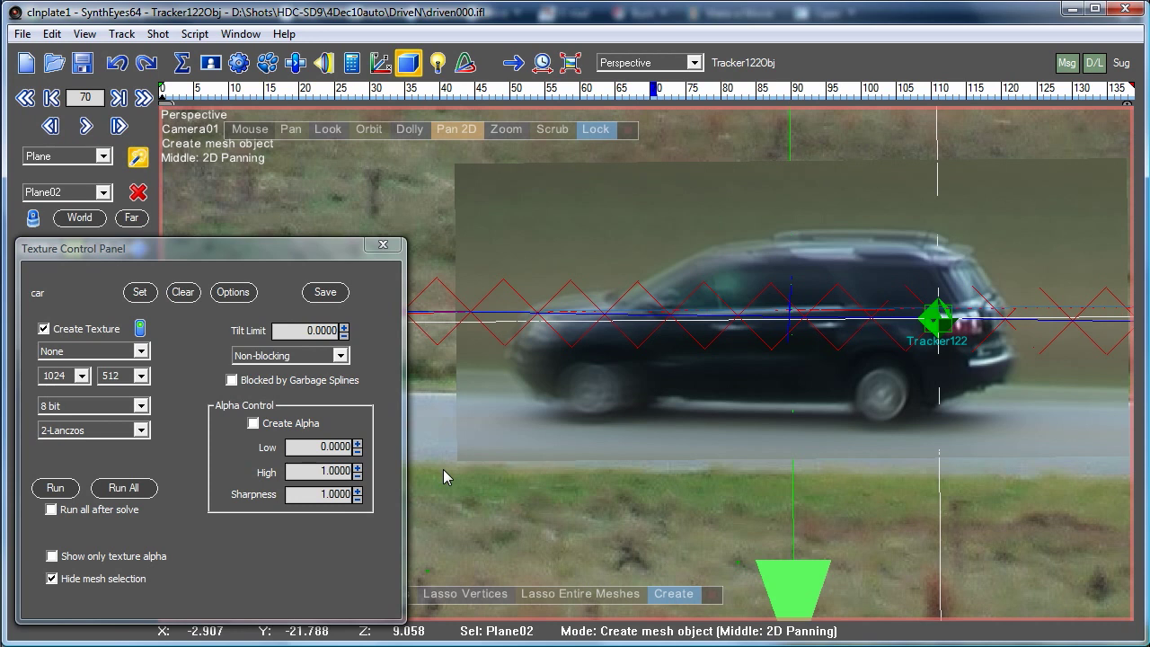
Step: Limit the car texture extraction to about frames 31 to 52 by keying it off at frame 0, and rerun it
drag(353, 93, 149, 114)
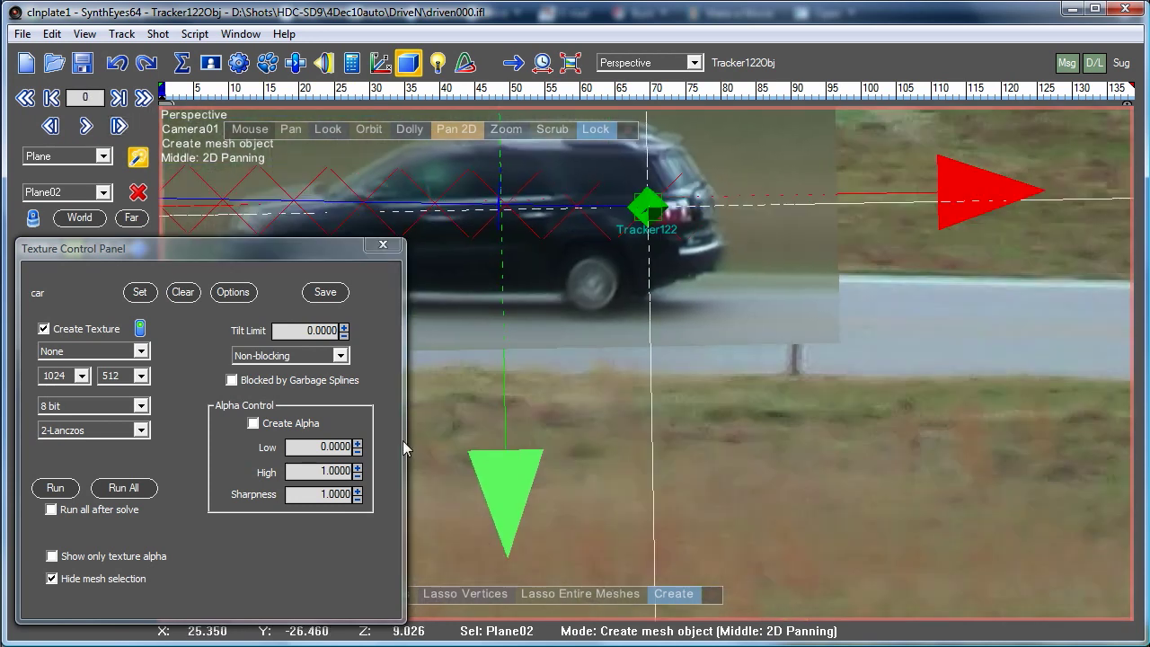
click(140, 330)
drag(449, 94, 517, 135)
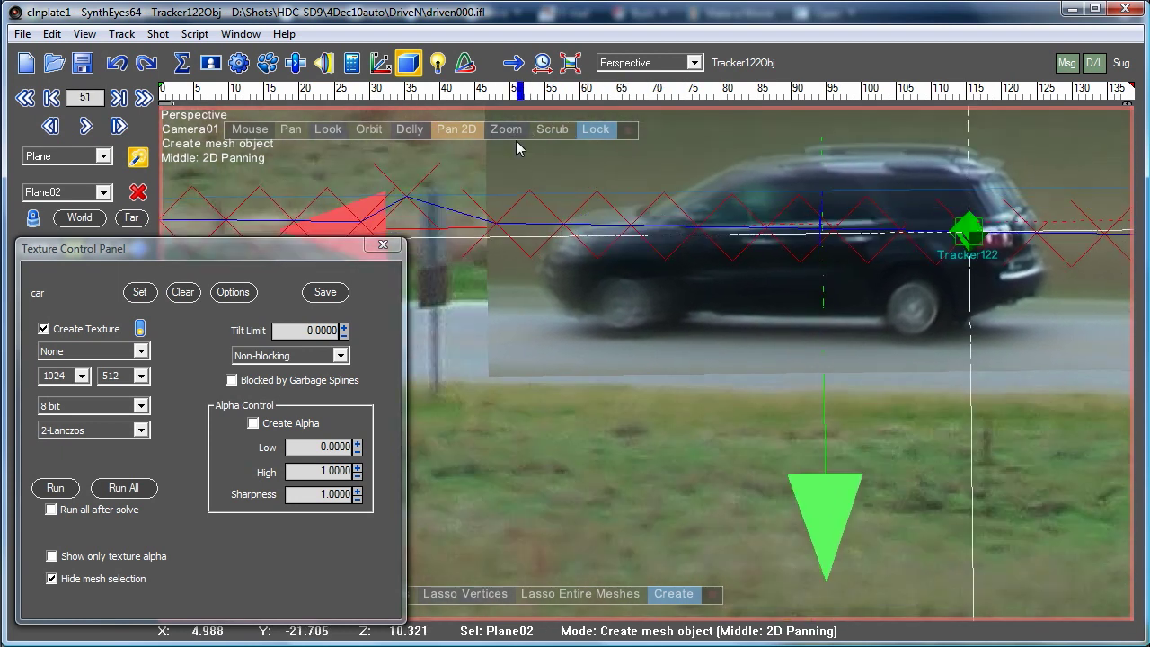
right_click(419, 130)
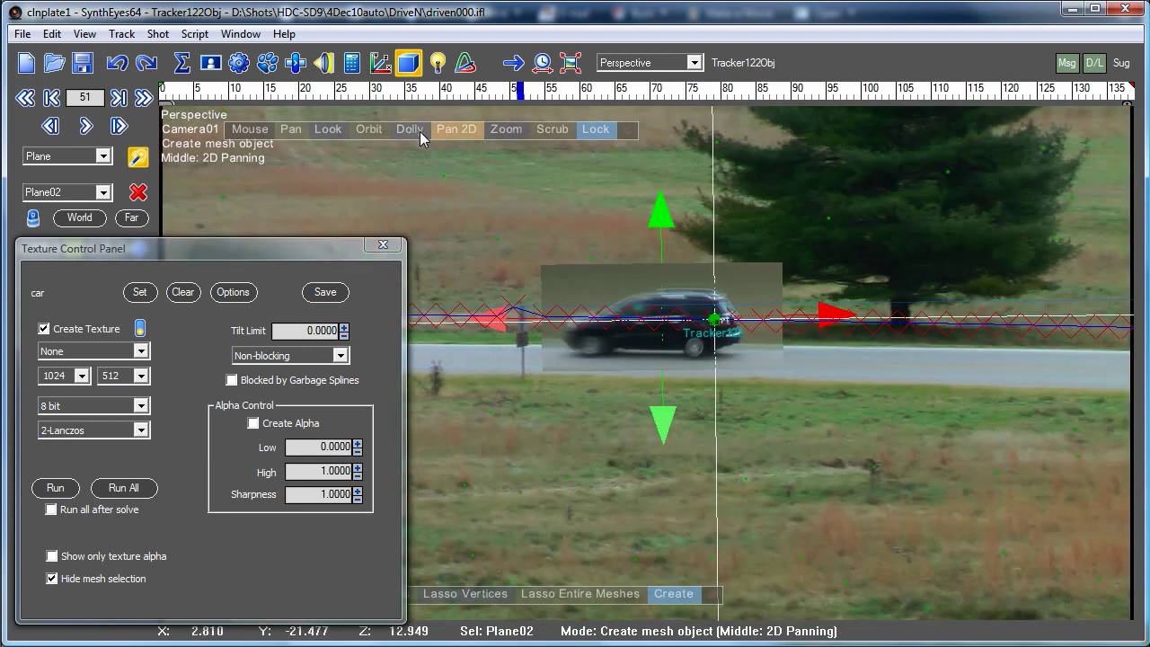
click(485, 94)
drag(603, 107, 525, 148)
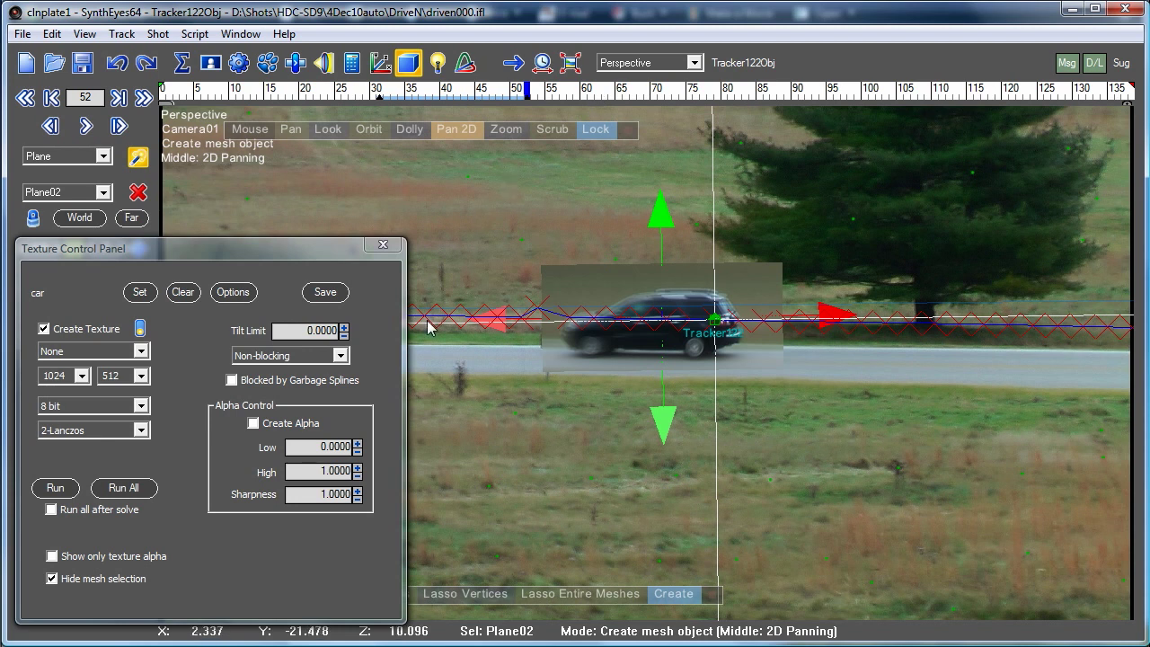
click(54, 489)
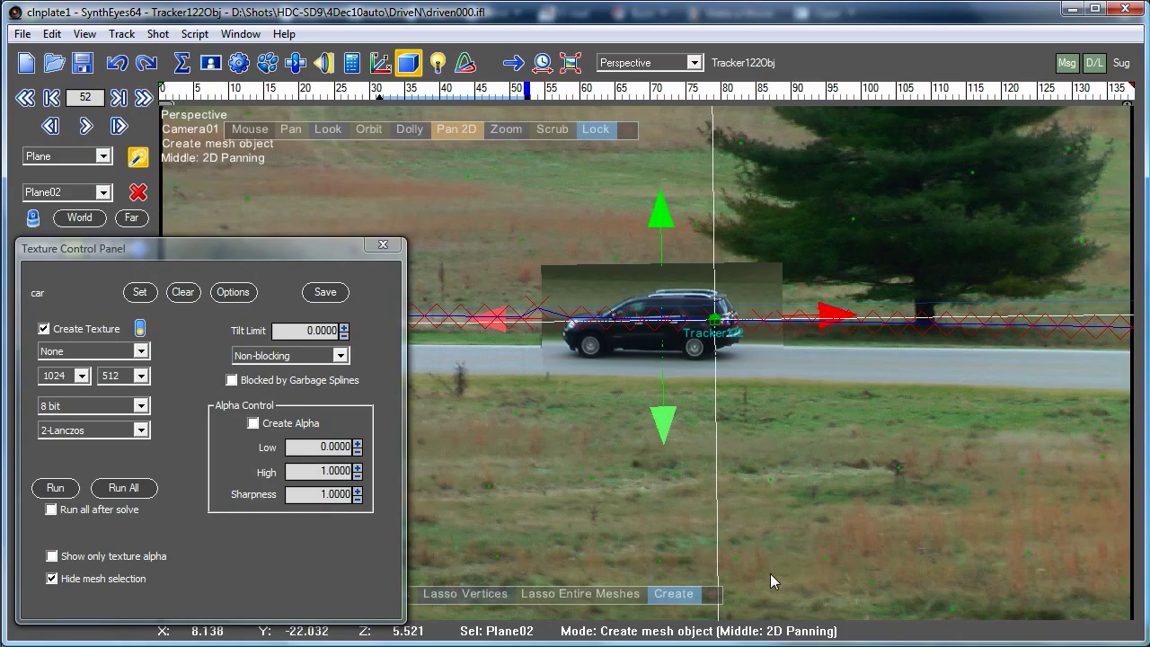
Step: Unlock the perspective view from the camera, then select the Plane01 background mesh and show it behind the car plane
click(595, 131)
click(102, 193)
scroll(90, 220, up, 2)
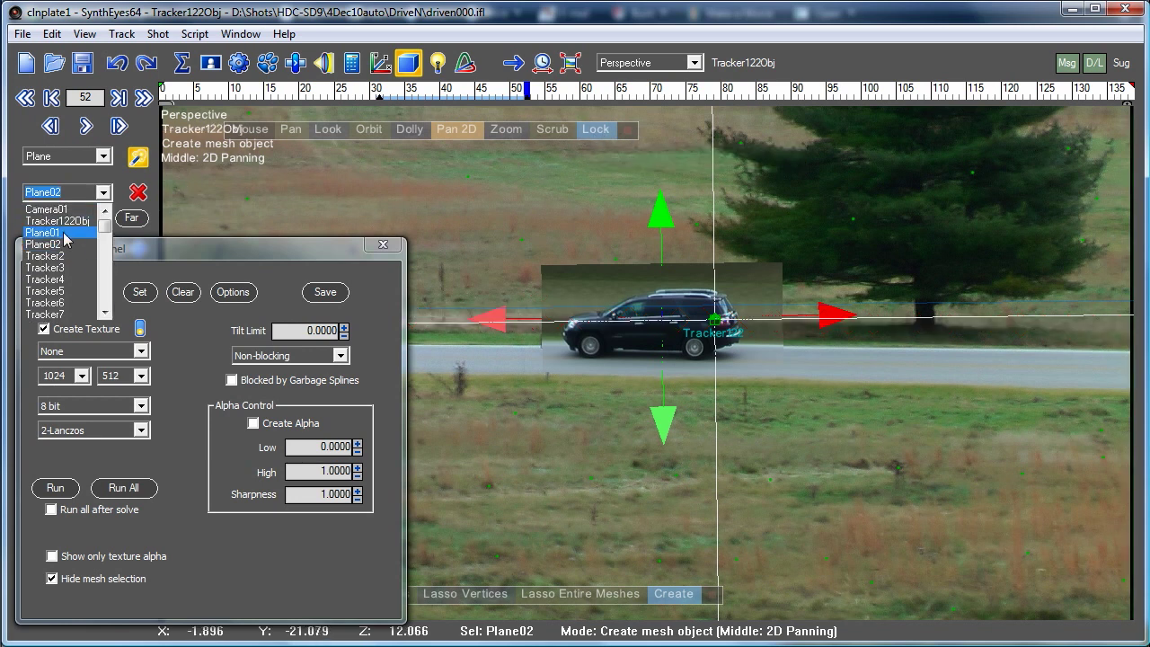
click(65, 235)
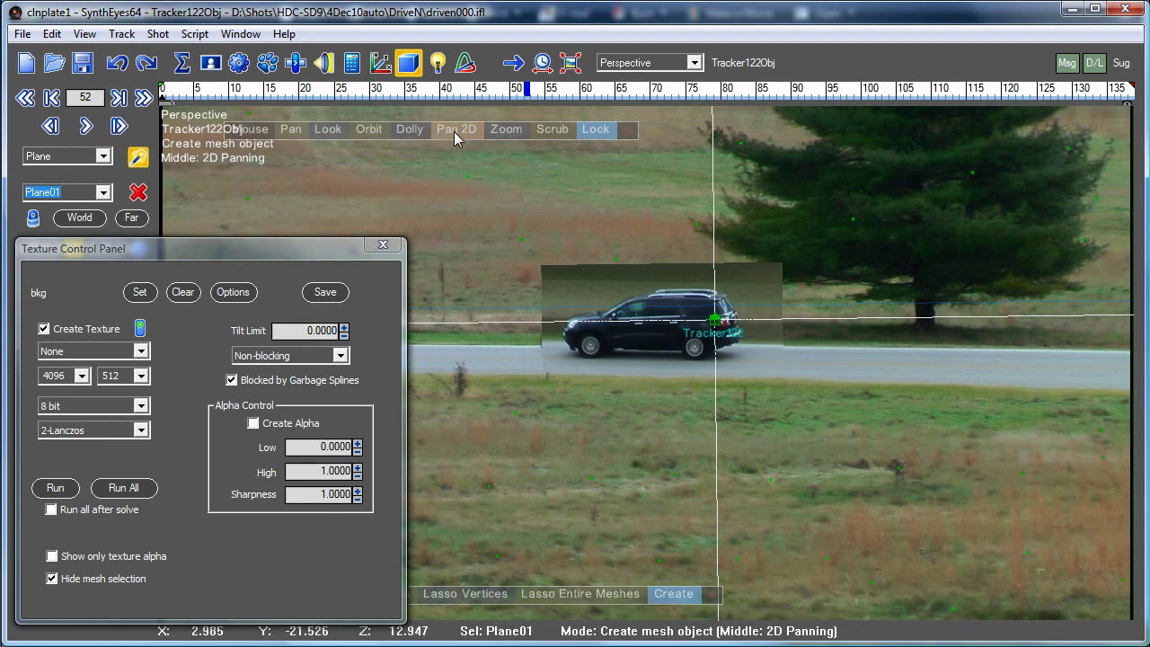
mouse_move(374, 128)
middle_down()
mouse_move(372, 150)
mouse_move(384, 125)
mouse_move(370, 127)
middle_up()
click(594, 132)
drag(365, 135, 870, 644)
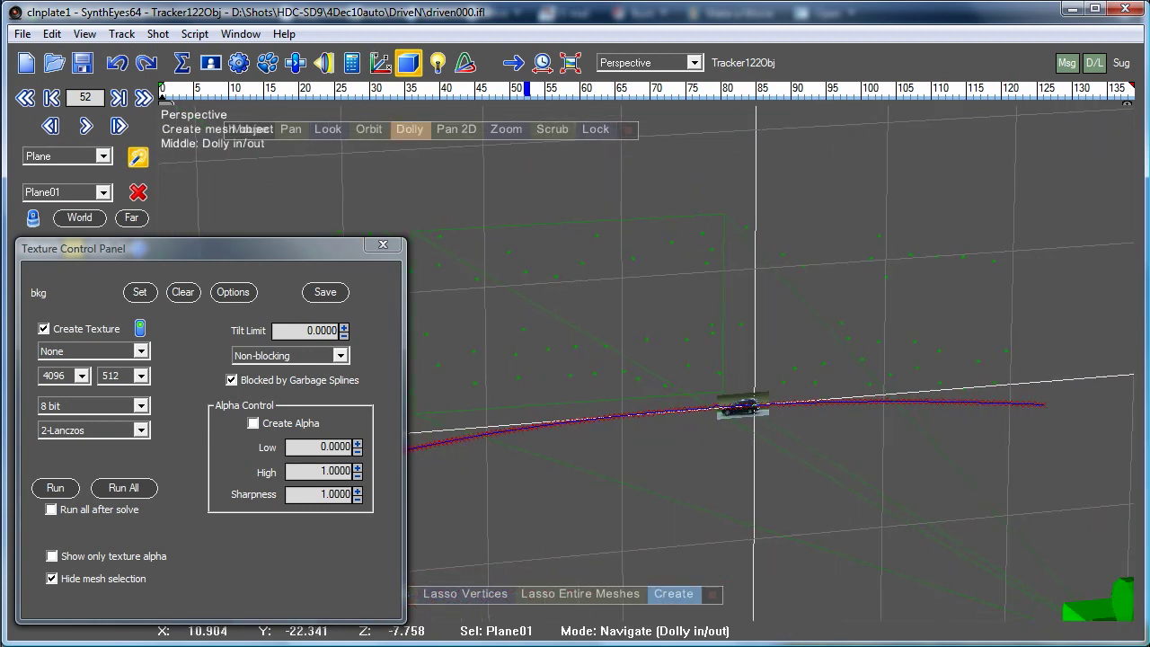
drag(74, 244, 94, 280)
click(40, 246)
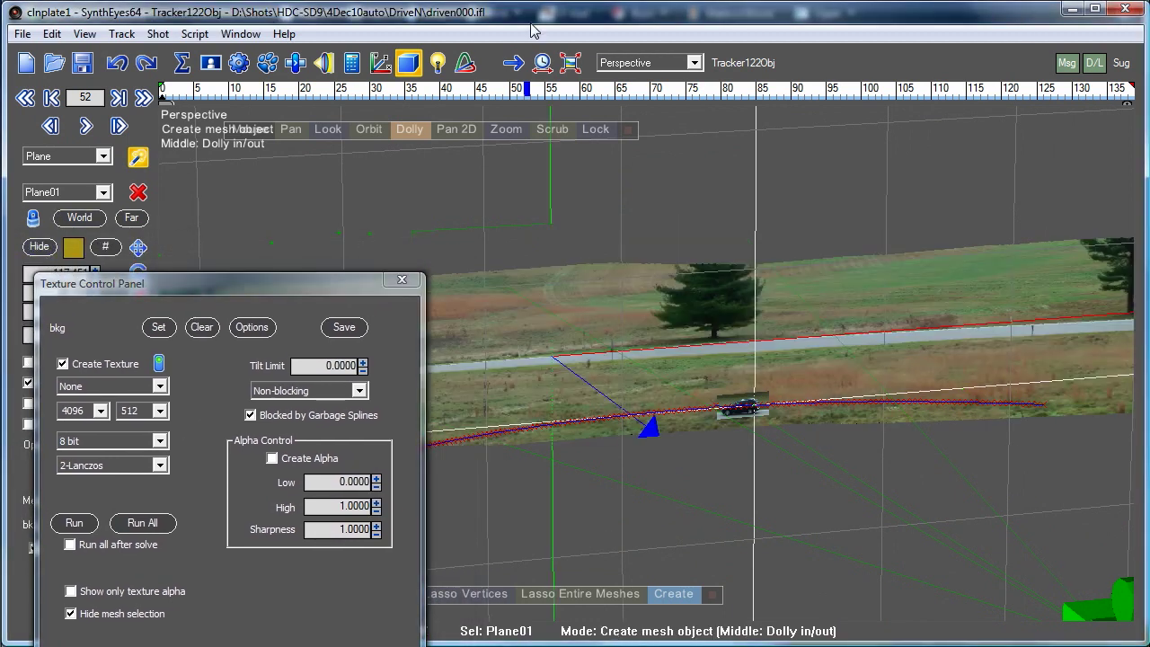
Step: Scrub to frame 58 and back to frame 31 to examine the car plane moving in front of the background
click(367, 129)
mouse_move(366, 129)
mouse_down()
mouse_move(415, 170)
mouse_move(1012, 192)
mouse_move(238, 144)
mouse_move(306, 155)
mouse_move(329, 123)
mouse_move(370, 132)
mouse_up()
drag(378, 92, 569, 86)
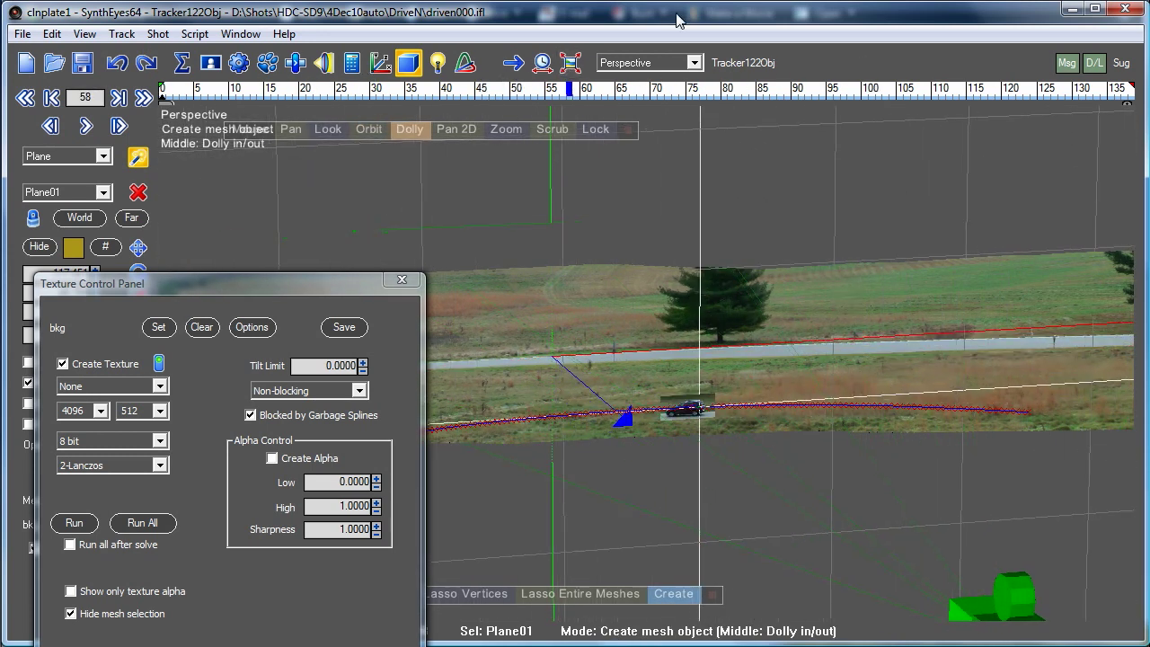
drag(359, 92, 379, 108)
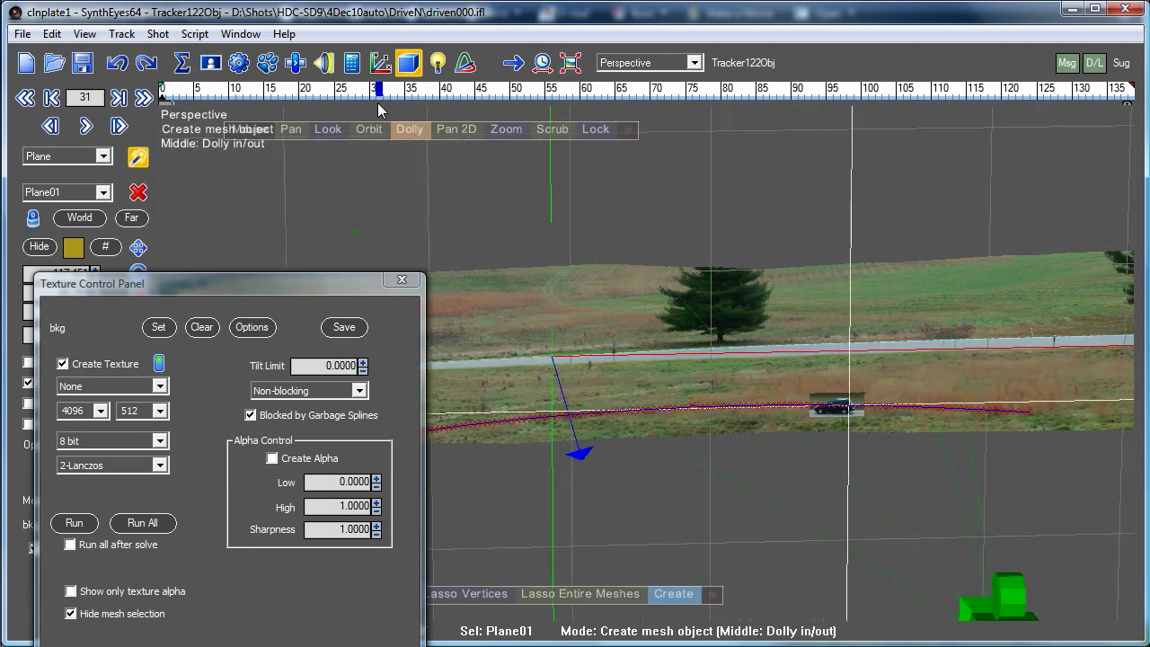